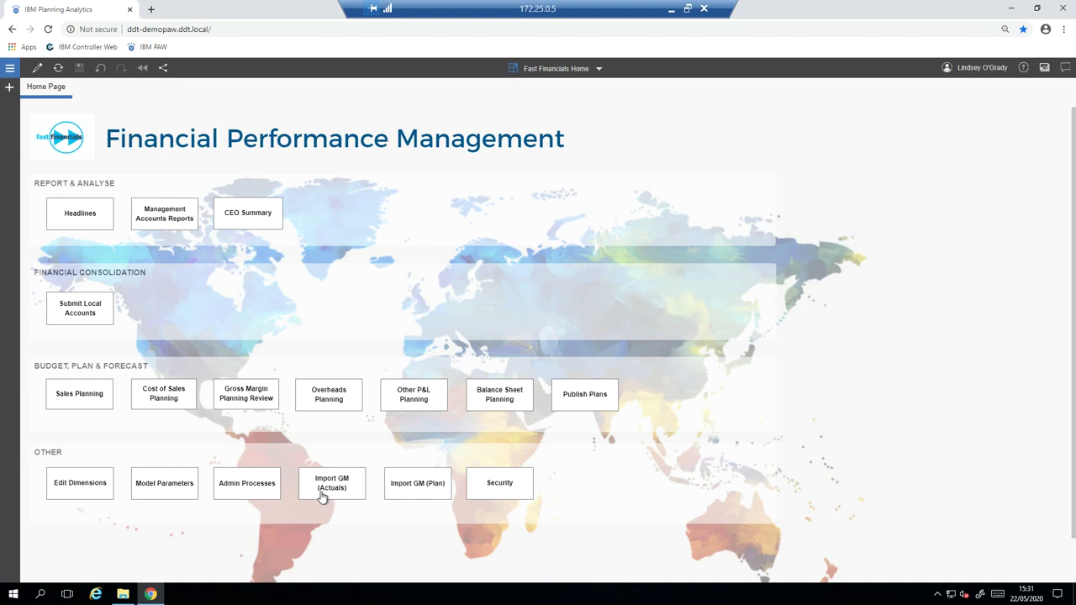
Step: Launch Submit Local Accounts from the Fast Financials Home page to open IBM Controller Web
{"action": "left_click", "coordinate": [84, 315]}
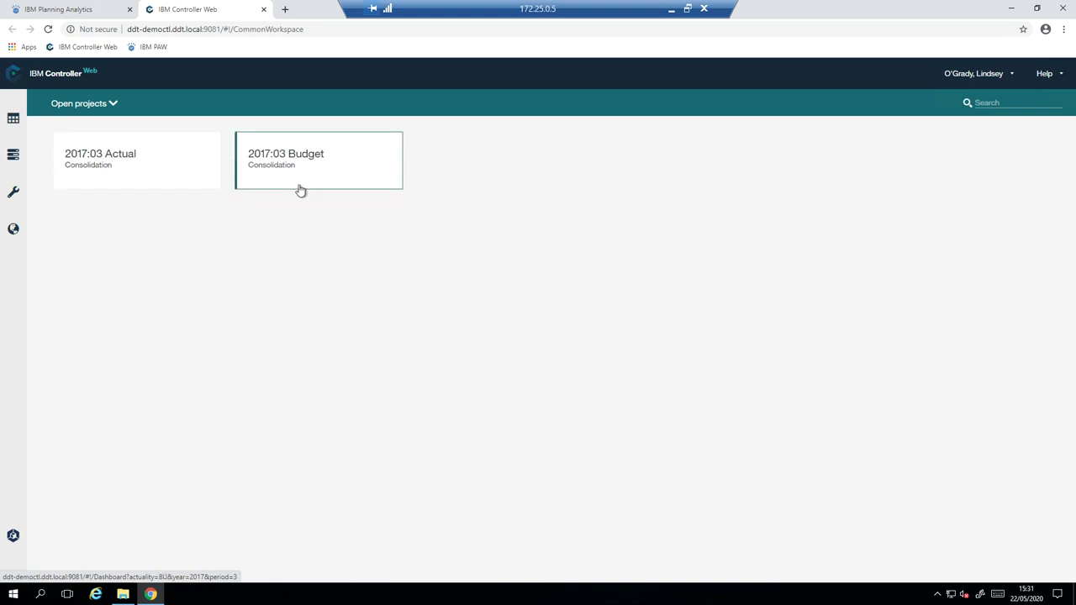
Step: Open the 2017:03 Actual consolidation dashboard and scroll through its company list
{"action": "left_click", "coordinate": [118, 178]}
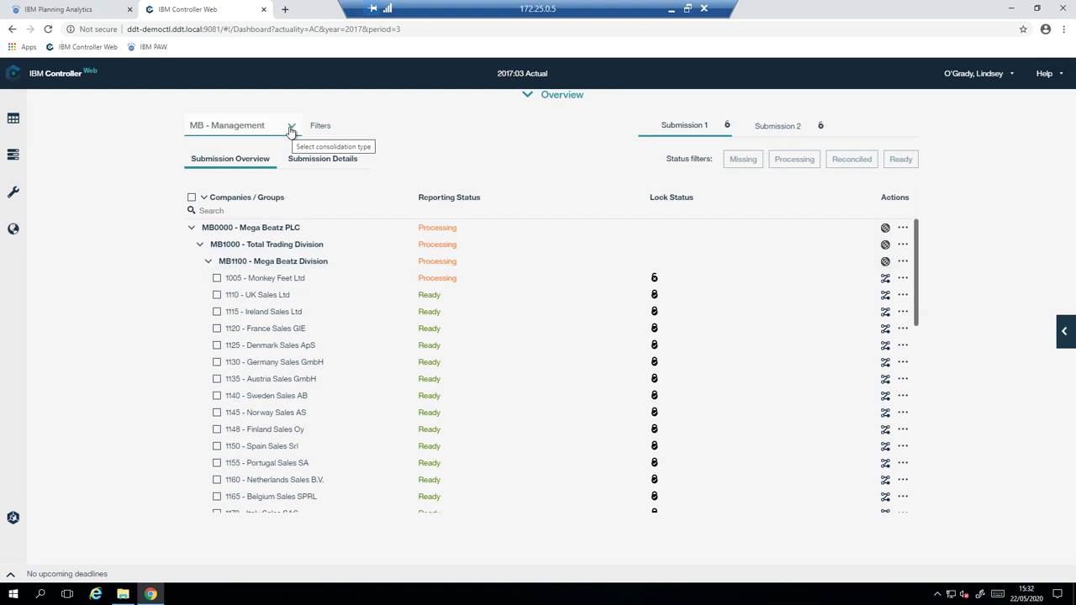
{"action": "scroll", "coordinate": [267, 295], "scroll_direction": "down", "scroll_amount": 8}
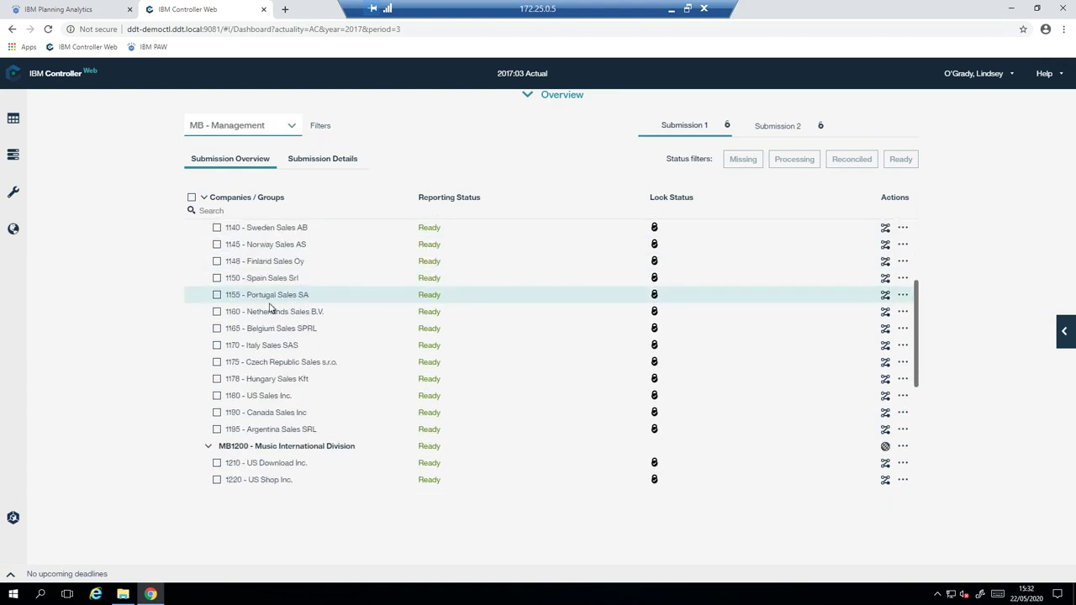
{"action": "scroll", "coordinate": [271, 305], "scroll_direction": "down", "scroll_amount": 2}
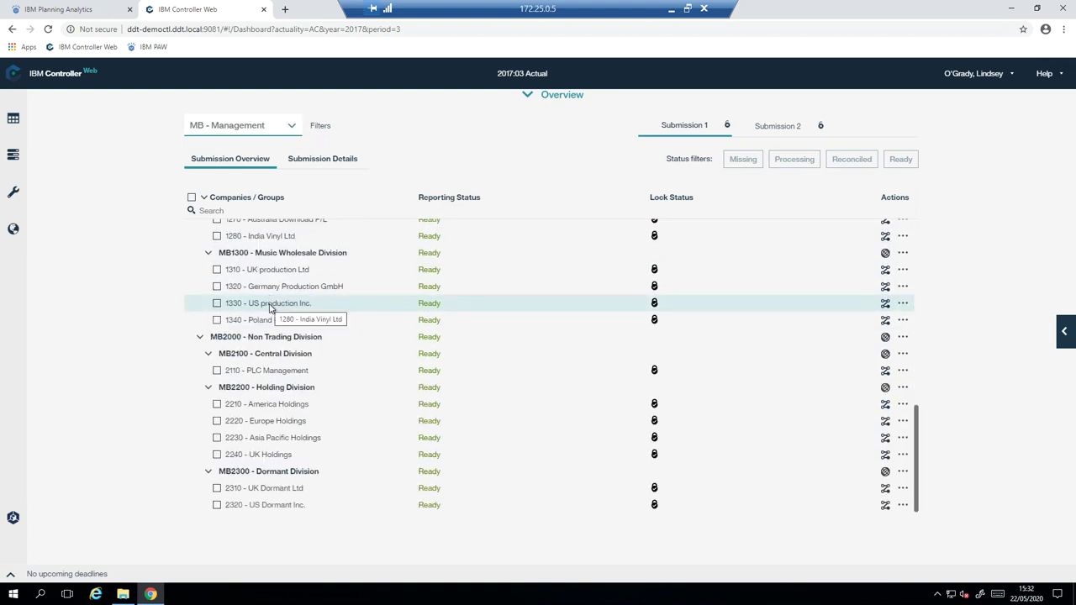
Step: Switch the consolidation type to LE - Legal, then GE - Geographic, then back toward LE - Legal
{"action": "left_click", "coordinate": [288, 135]}
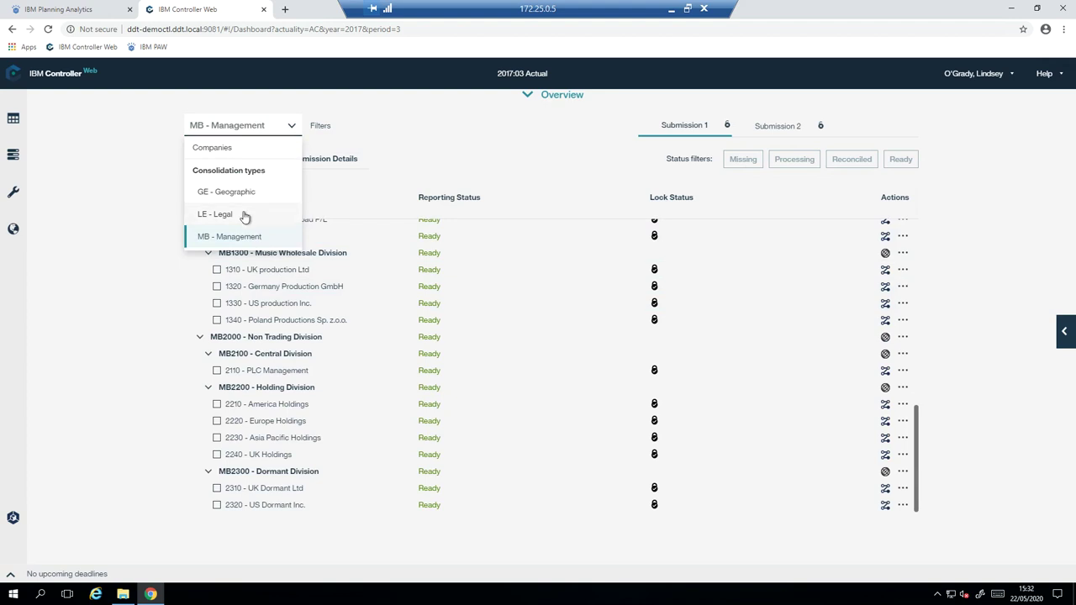
{"action": "left_click", "coordinate": [248, 211]}
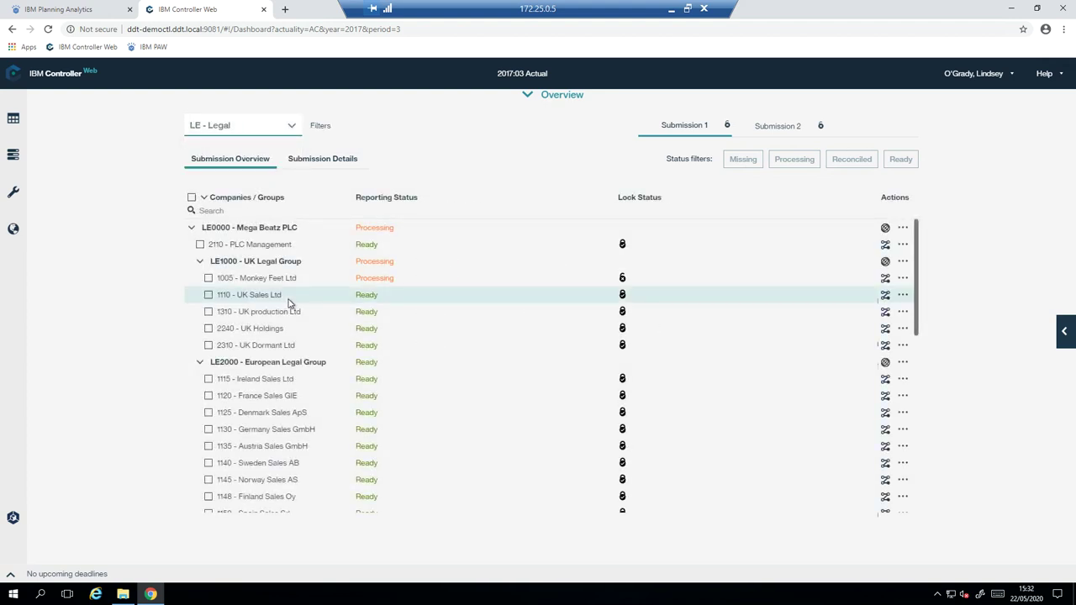
{"action": "left_click", "coordinate": [274, 130]}
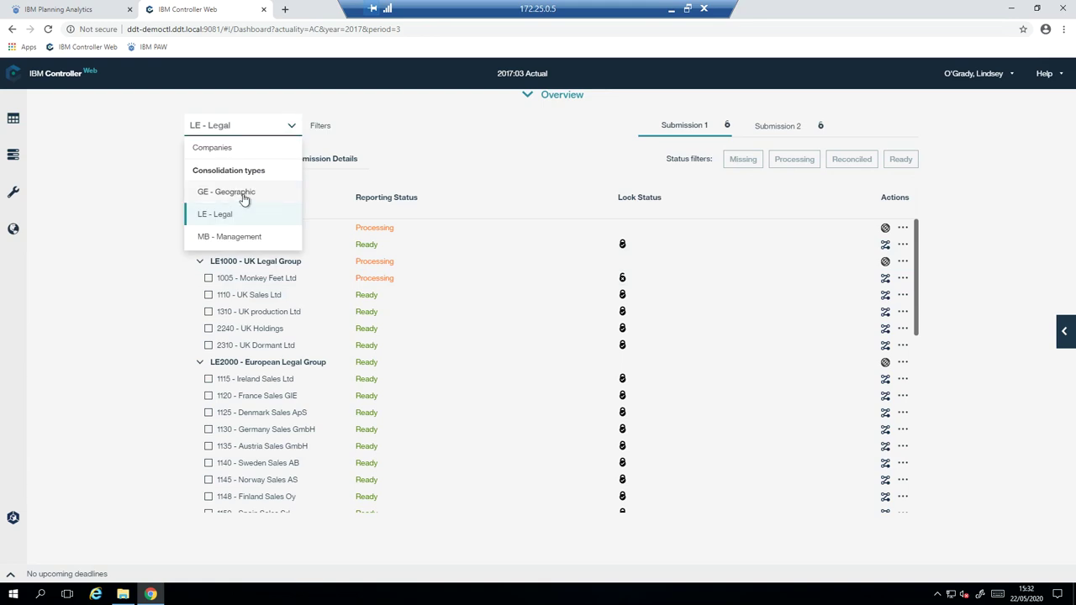
{"action": "left_click", "coordinate": [244, 200]}
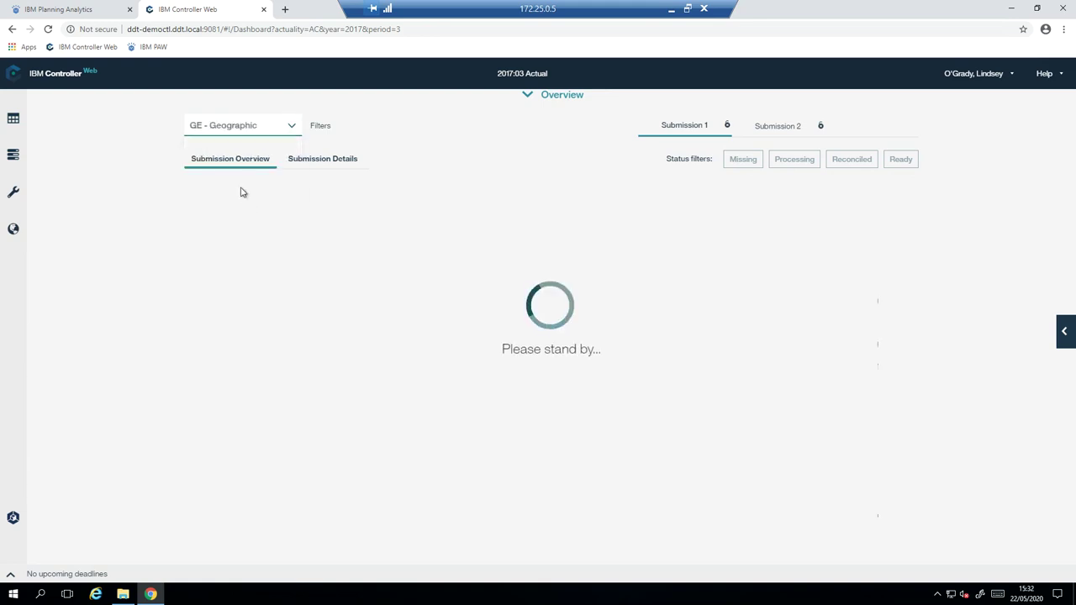
{"action": "left_click", "coordinate": [286, 128]}
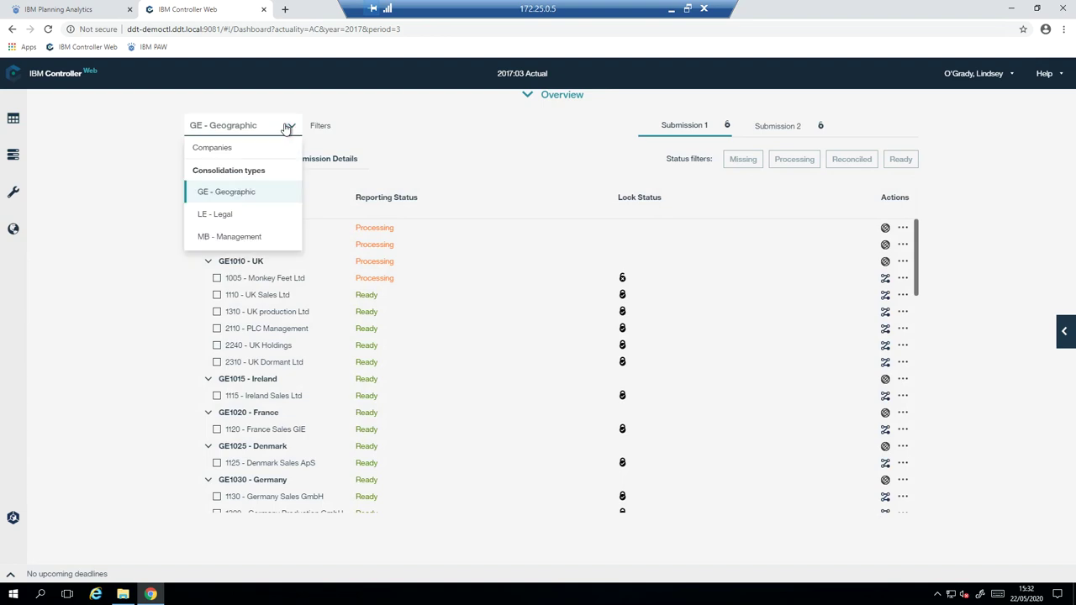
{"action": "left_click", "coordinate": [240, 213]}
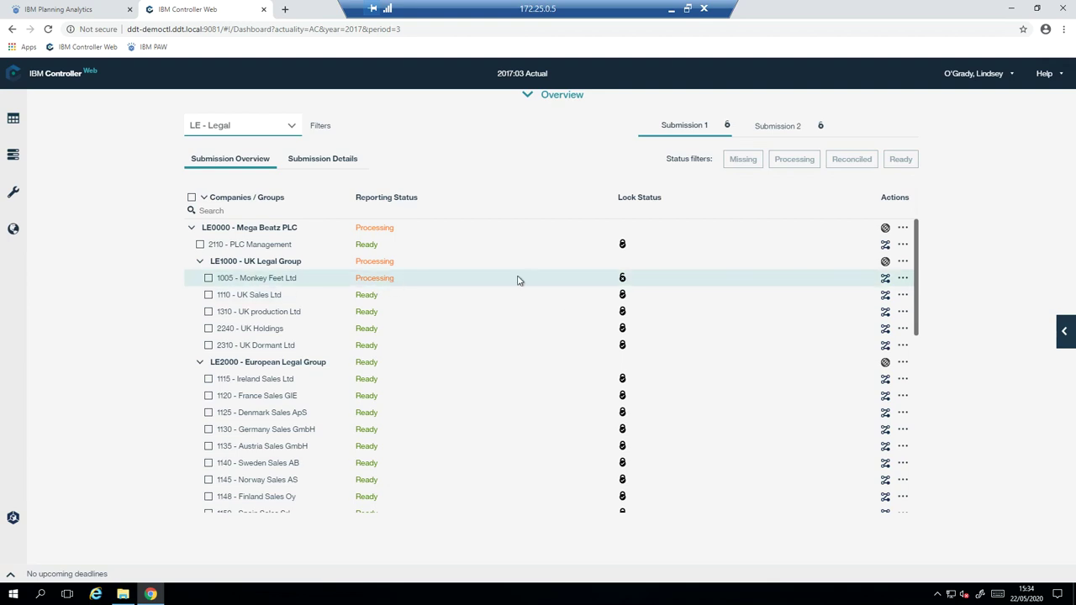
Step: Open 1005 - Monkey Feet Ltd's Submission 1 workflow and scroll through its 22 Populate forms
{"action": "left_click", "coordinate": [885, 279]}
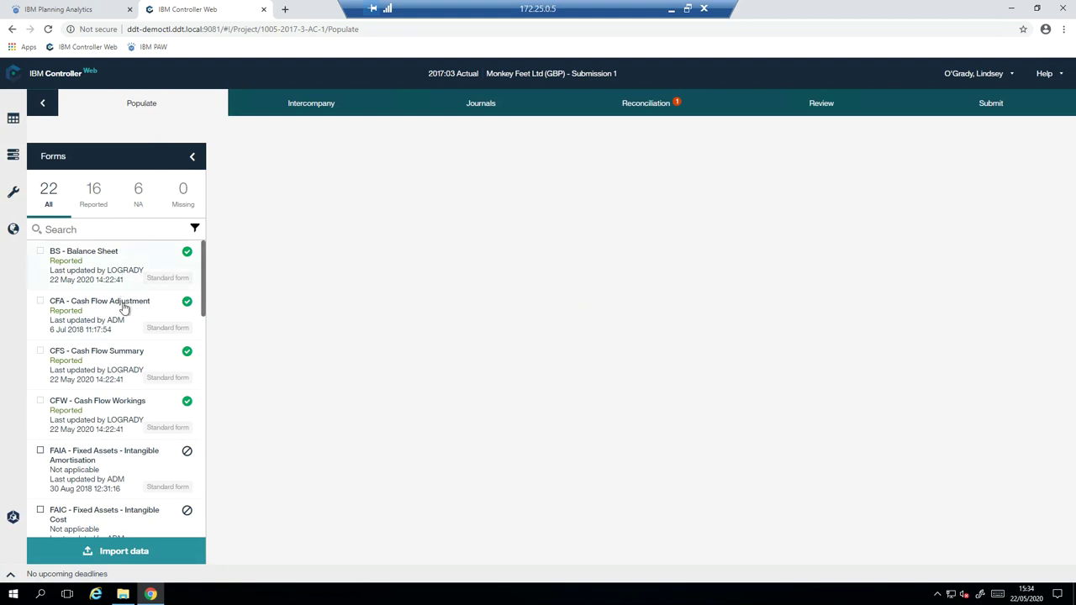
{"action": "scroll", "coordinate": [112, 454], "scroll_direction": "down", "scroll_amount": 3}
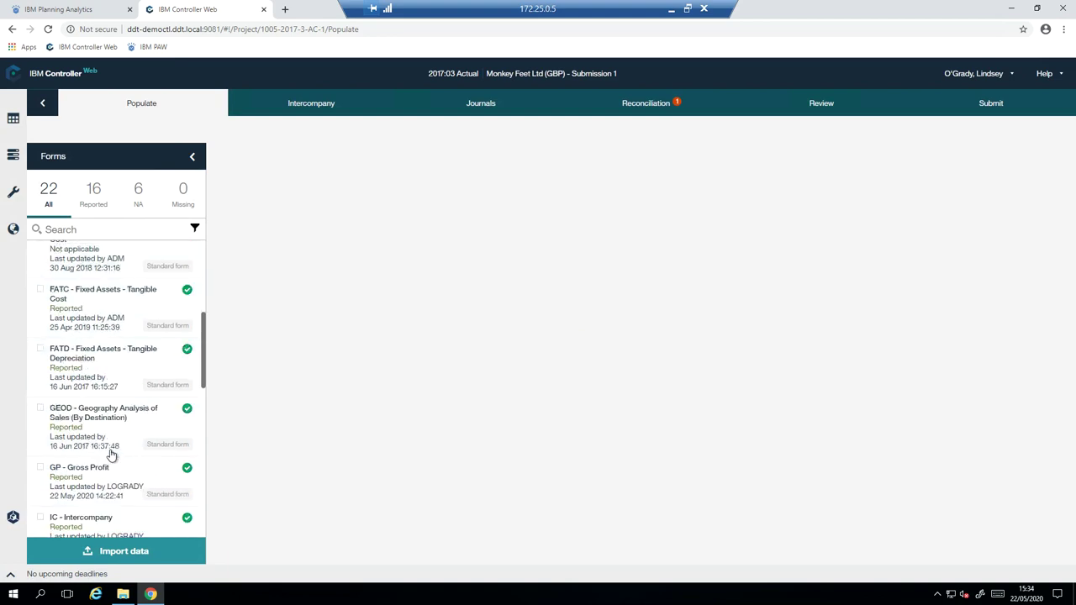
{"action": "scroll", "coordinate": [112, 455], "scroll_direction": "down", "scroll_amount": 2}
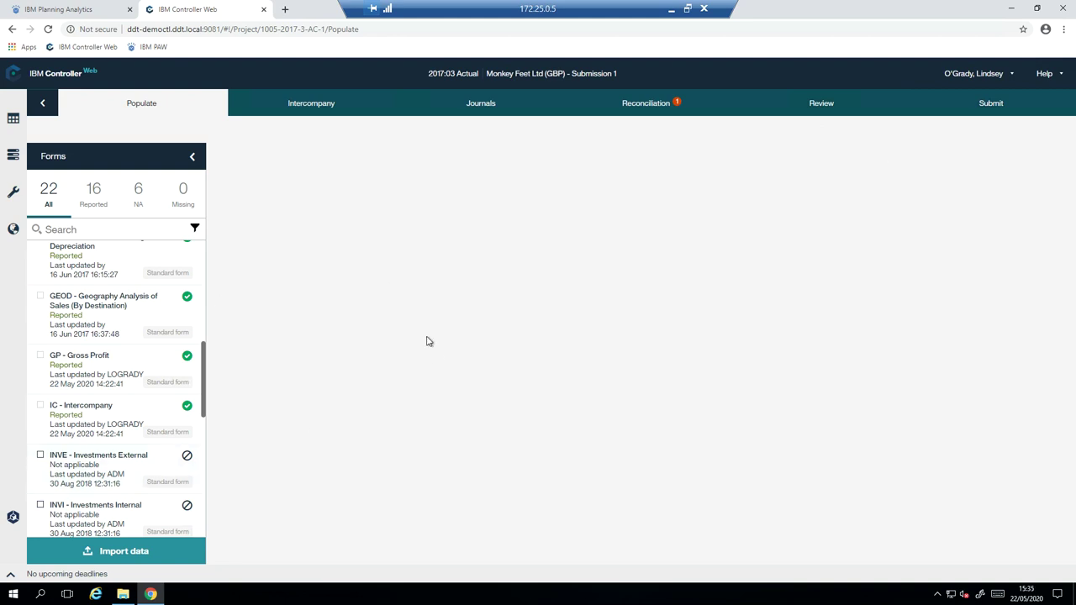
{"action": "scroll", "coordinate": [106, 311], "scroll_direction": "up", "scroll_amount": 5}
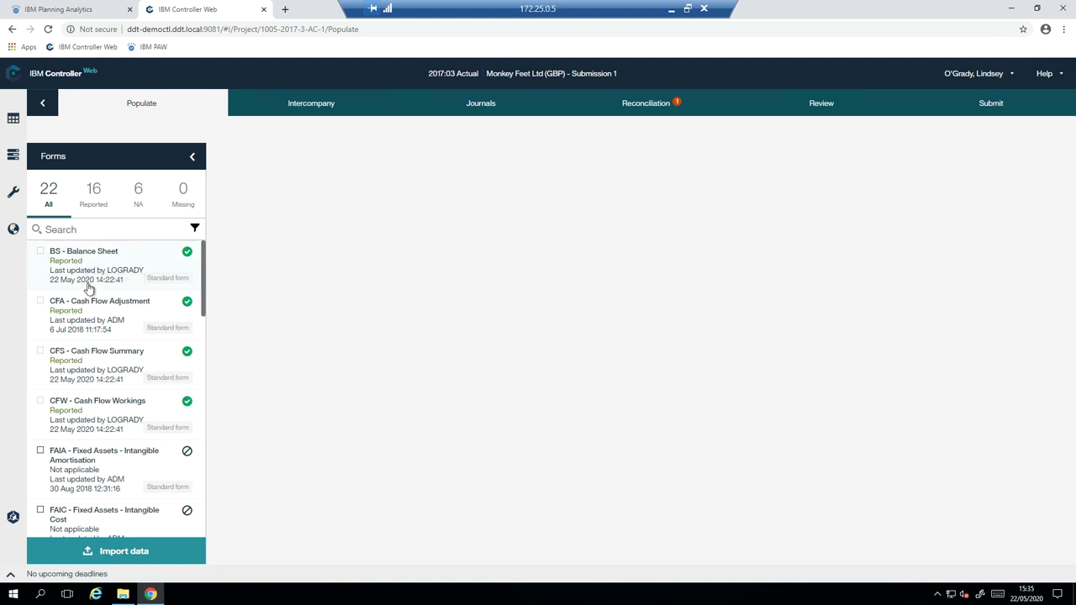
{"action": "scroll", "coordinate": [95, 303], "scroll_direction": "down", "scroll_amount": 5}
{"action": "scroll", "coordinate": [95, 308], "scroll_direction": "down", "scroll_amount": 1}
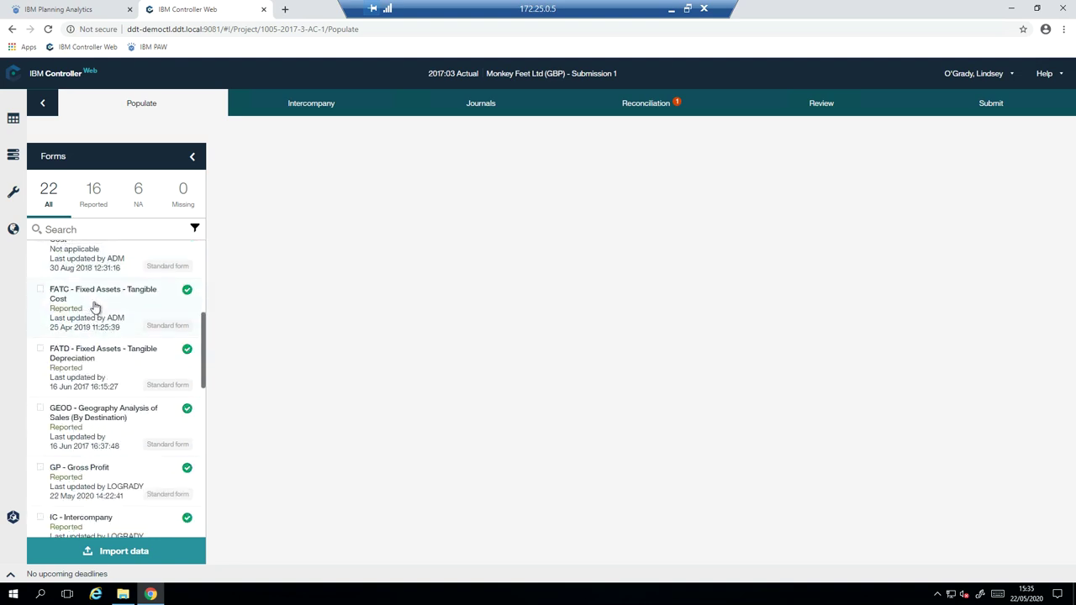
{"action": "scroll", "coordinate": [97, 344], "scroll_direction": "up", "scroll_amount": 3}
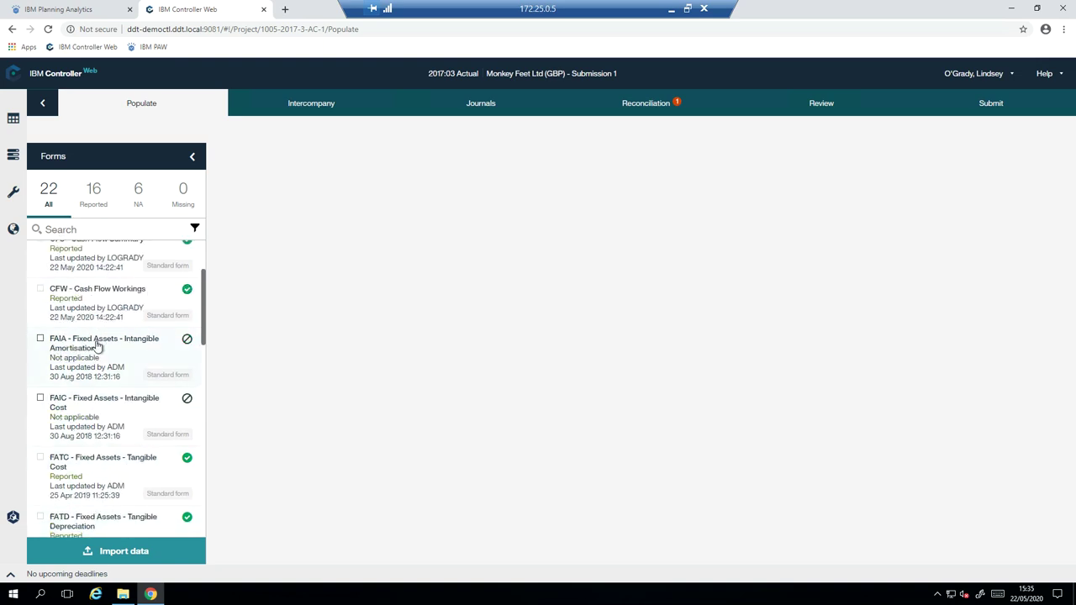
{"action": "scroll", "coordinate": [96, 344], "scroll_direction": "up", "scroll_amount": 1}
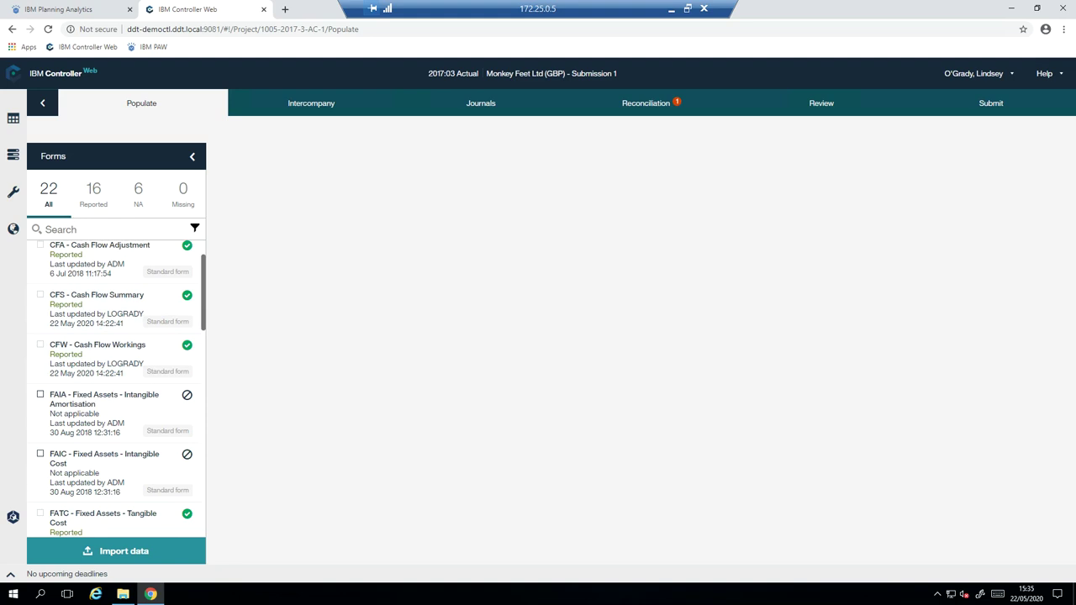
Step: Start a data import and open Monkey Feet TB Import - 1703AC.xlsx from Demo Office Files
{"action": "left_click", "coordinate": [116, 552]}
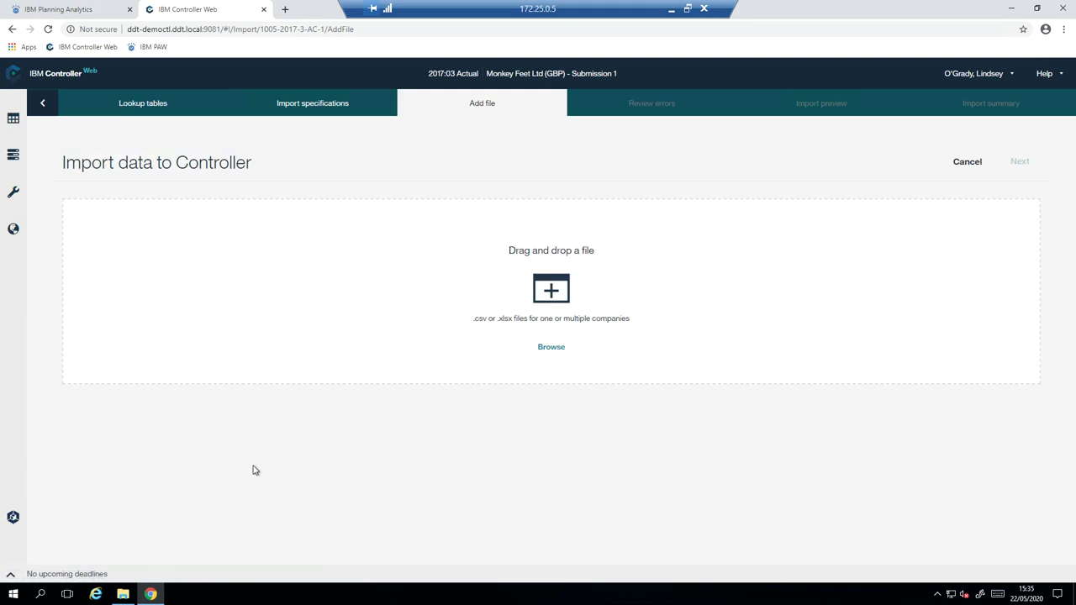
{"action": "left_click", "coordinate": [124, 595]}
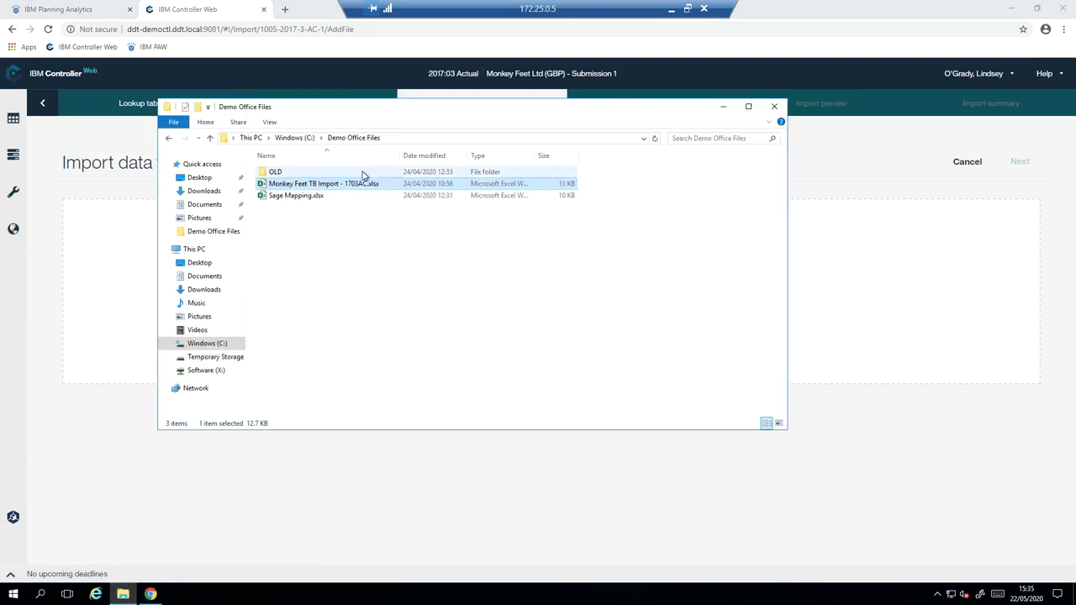
{"action": "double_click", "coordinate": [321, 186]}
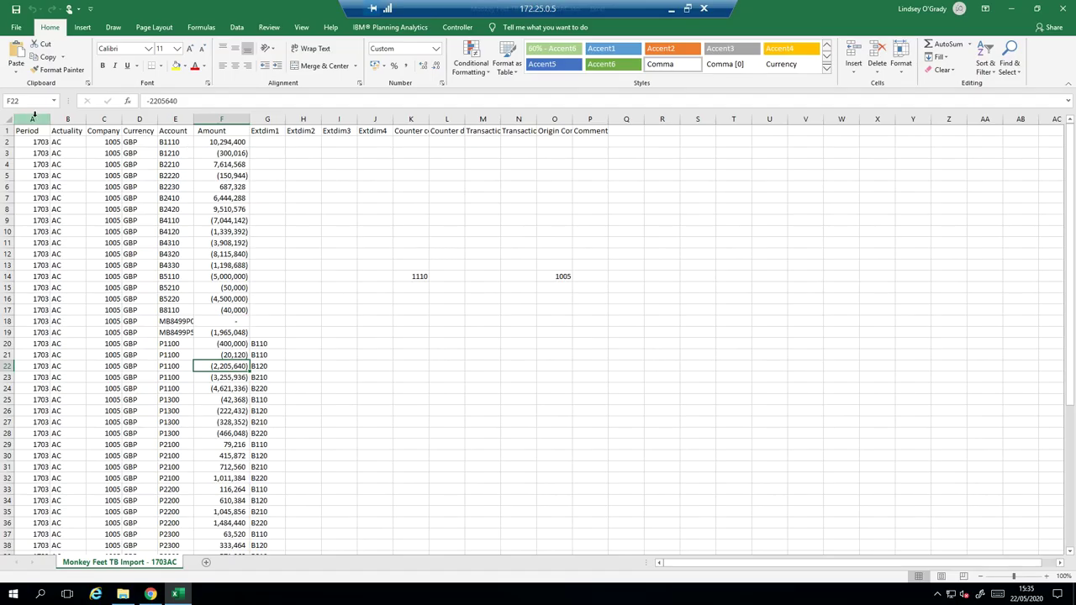
Step: Inspect the import sheet's Period, Actuality, Company, Currency, Account and Amount columns
{"action": "left_click_drag", "start_coordinate": [33, 114], "coordinate": [590, 140]}
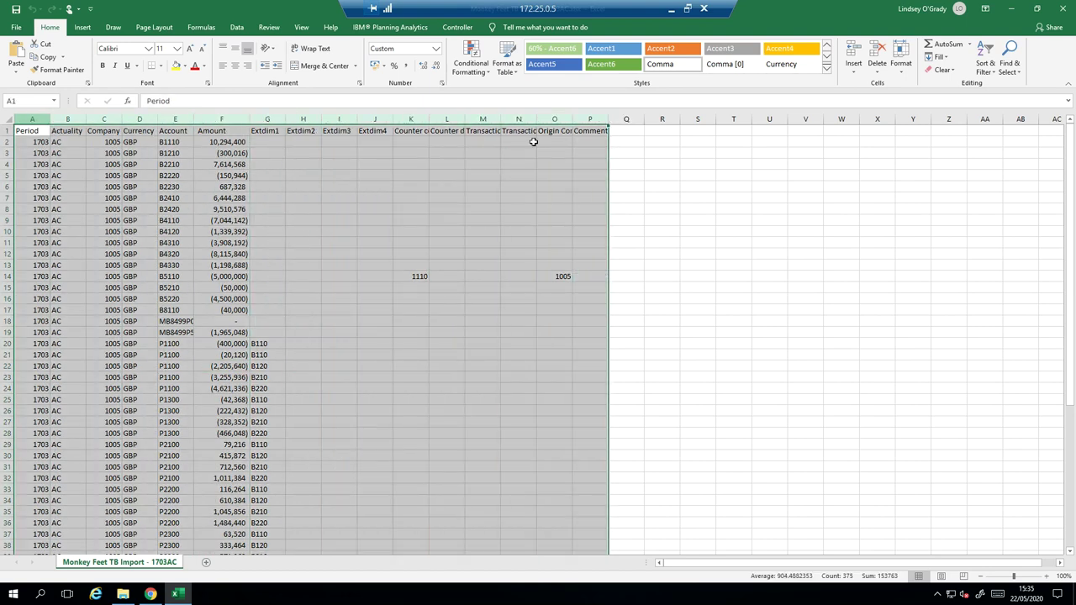
{"action": "left_click", "coordinate": [31, 117]}
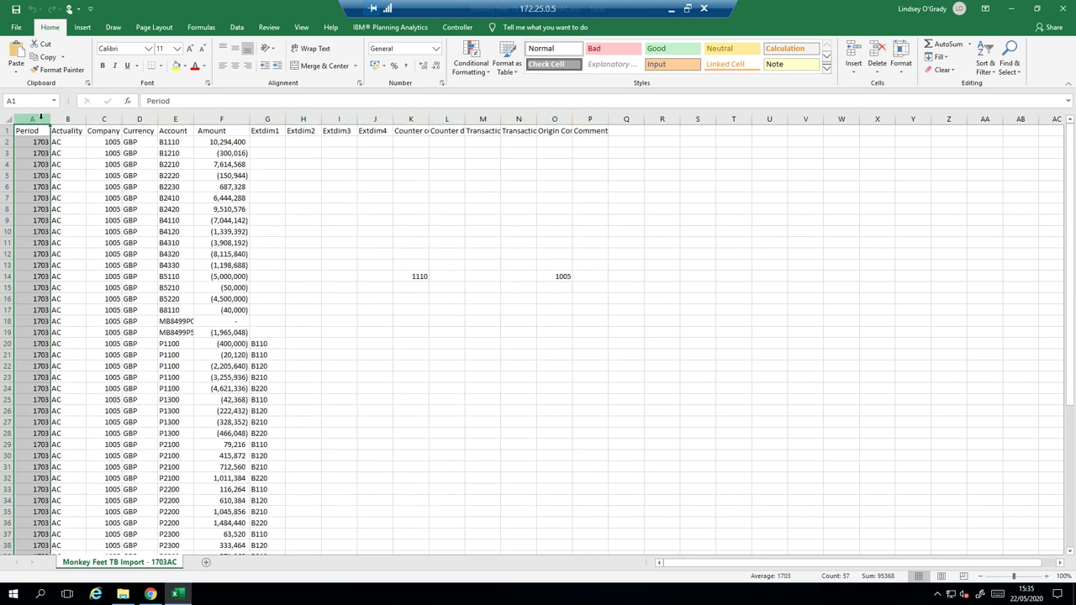
{"action": "left_click", "coordinate": [64, 119]}
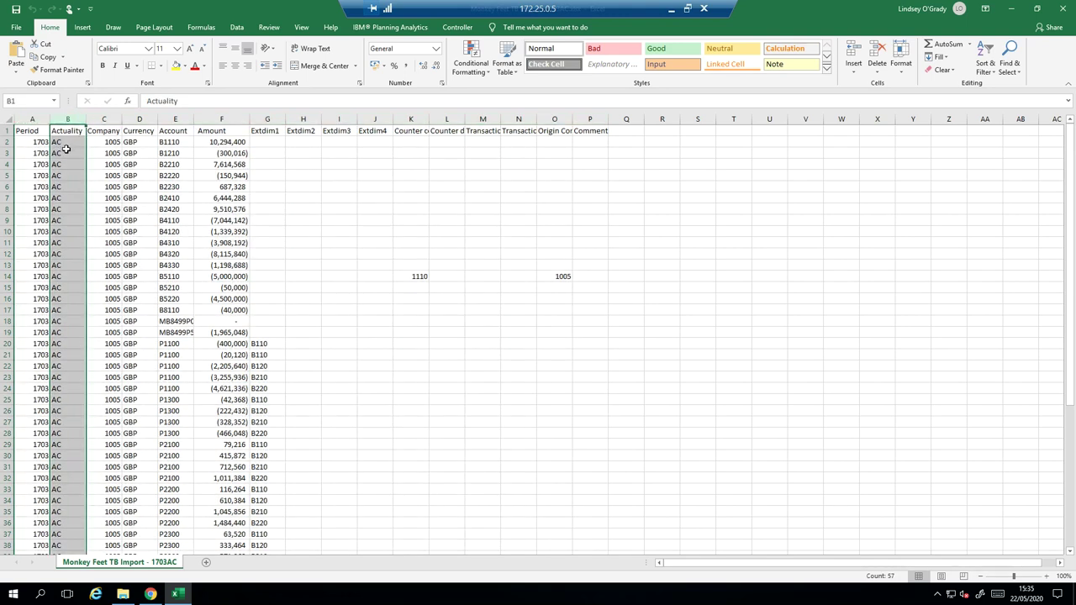
{"action": "left_click", "coordinate": [100, 117]}
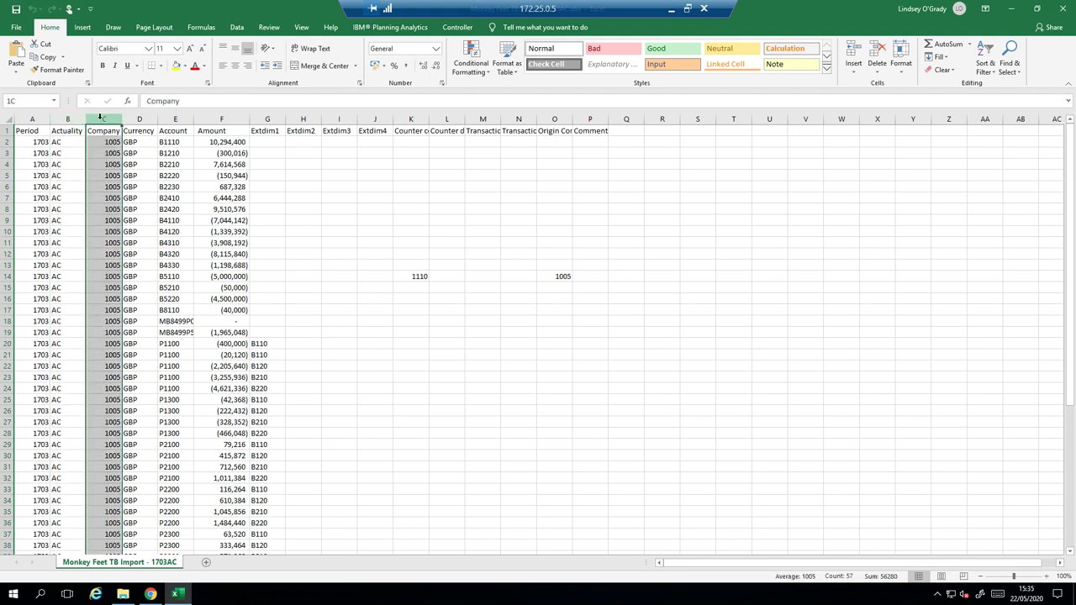
{"action": "left_click", "coordinate": [137, 119]}
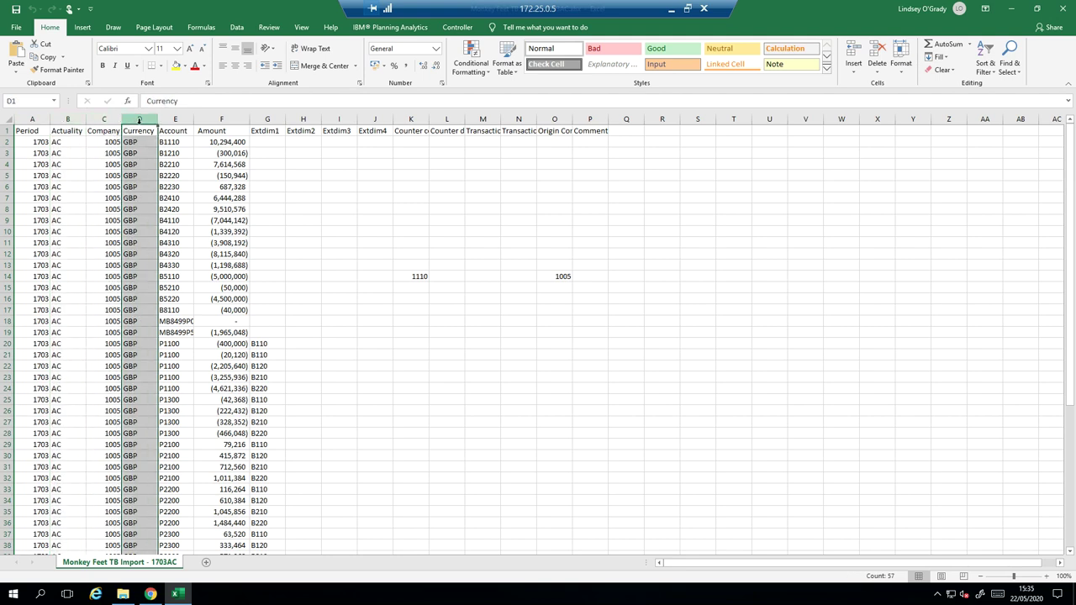
{"action": "left_click", "coordinate": [171, 119]}
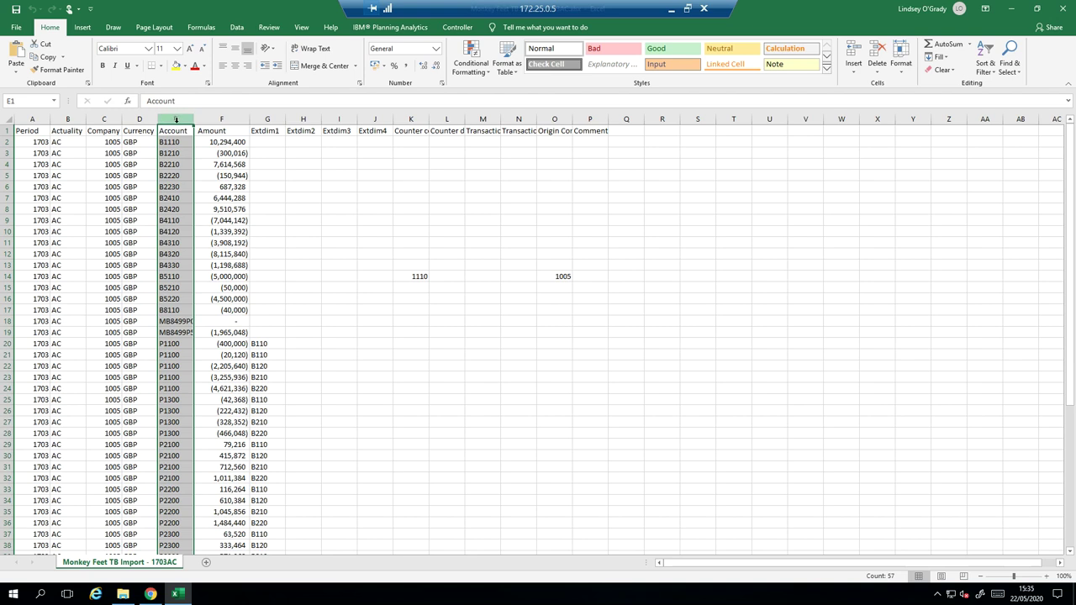
{"action": "left_click", "coordinate": [221, 119]}
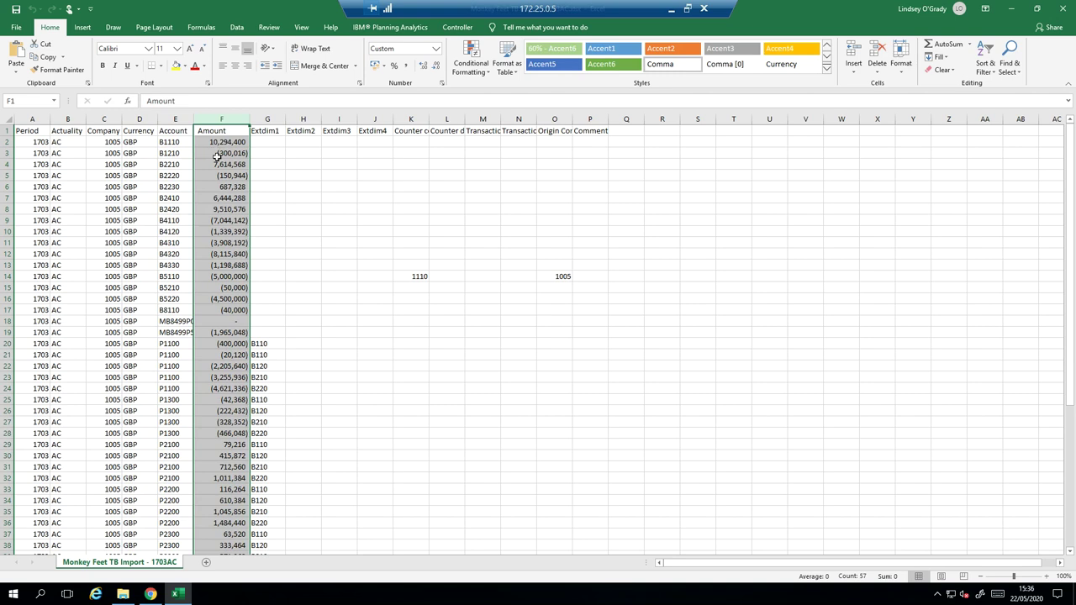
Step: Review extended dimension columns G–J, counter company K, headers L1, O1, N1, then return to Controller
{"action": "mouse_move", "coordinate": [267, 120]}
{"action": "left_mouse_down"}
{"action": "mouse_move", "coordinate": [384, 115]}
{"action": "mouse_move", "coordinate": [267, 119]}
{"action": "left_mouse_up"}
{"action": "left_click", "coordinate": [407, 119]}
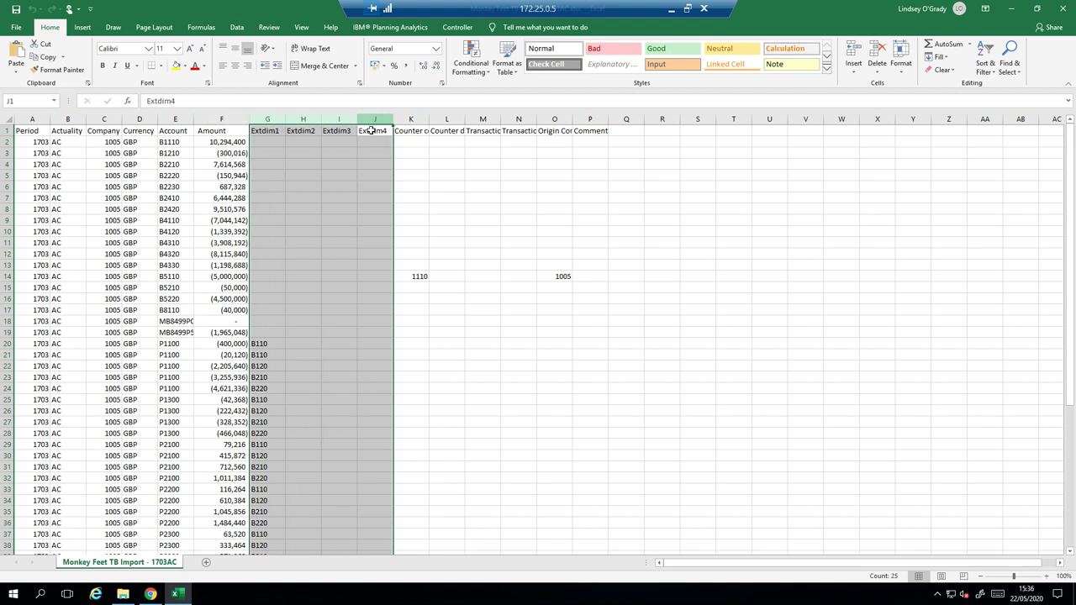
{"action": "left_click", "coordinate": [414, 119]}
{"action": "left_click", "coordinate": [438, 131]}
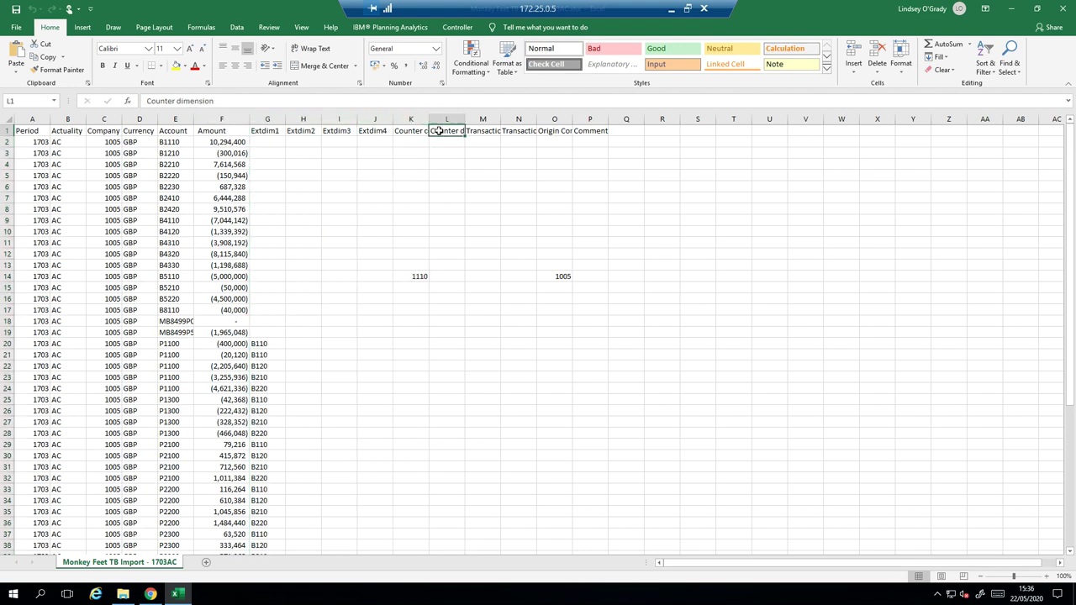
{"action": "left_click", "coordinate": [558, 132]}
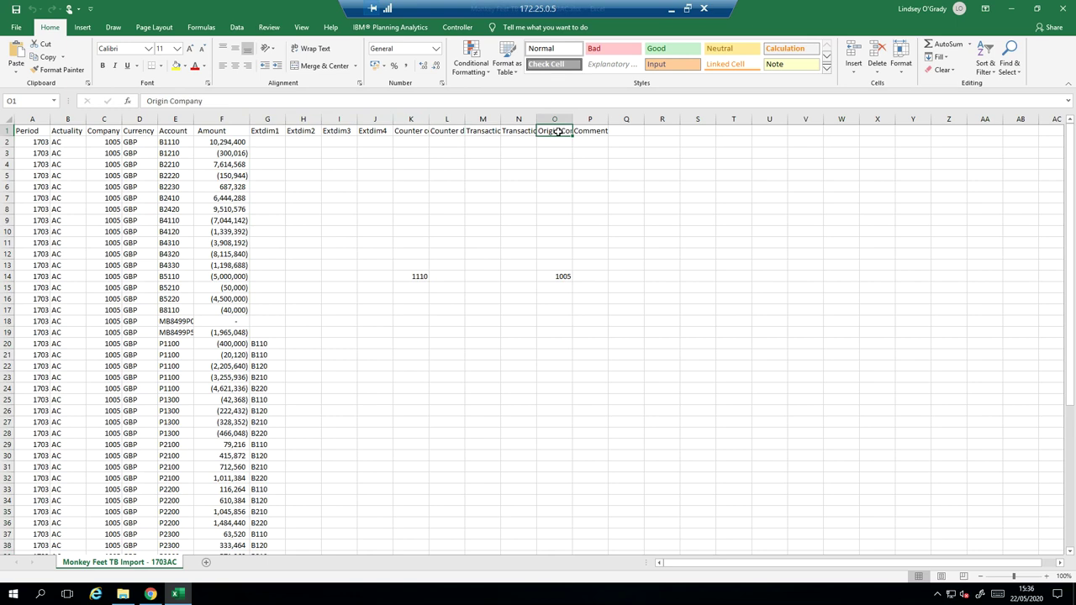
{"action": "left_click", "coordinate": [512, 130]}
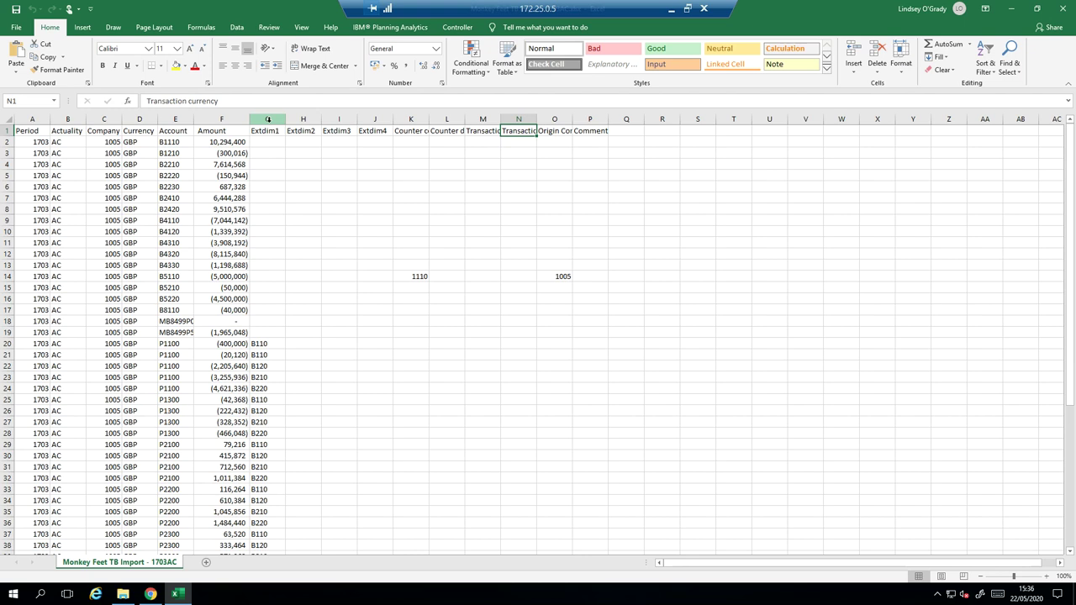
{"action": "left_click_drag", "start_coordinate": [267, 119], "coordinate": [375, 119]}
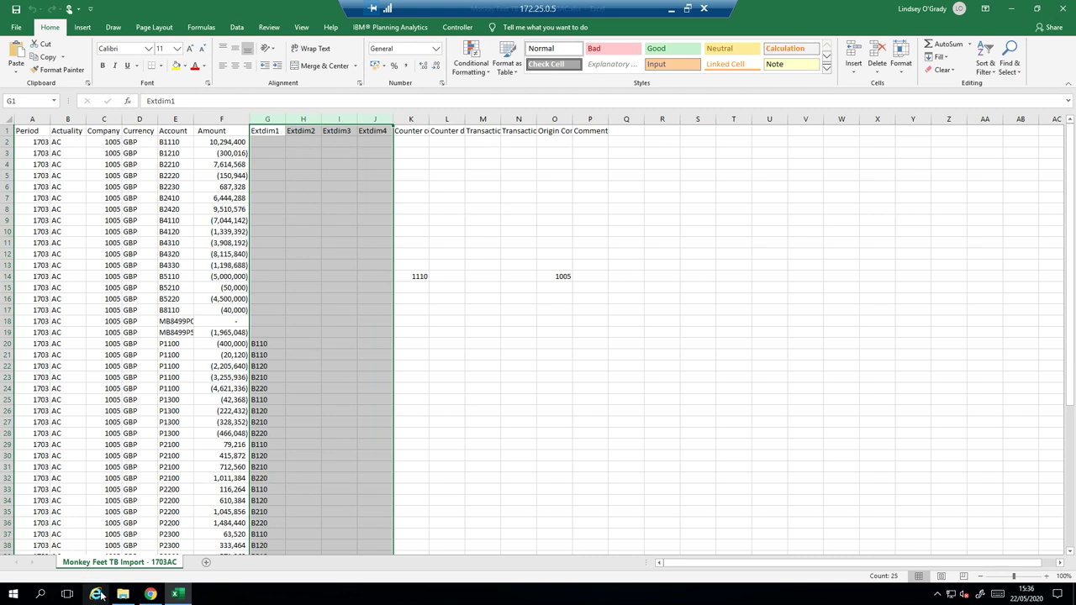
{"action": "left_click", "coordinate": [149, 593]}
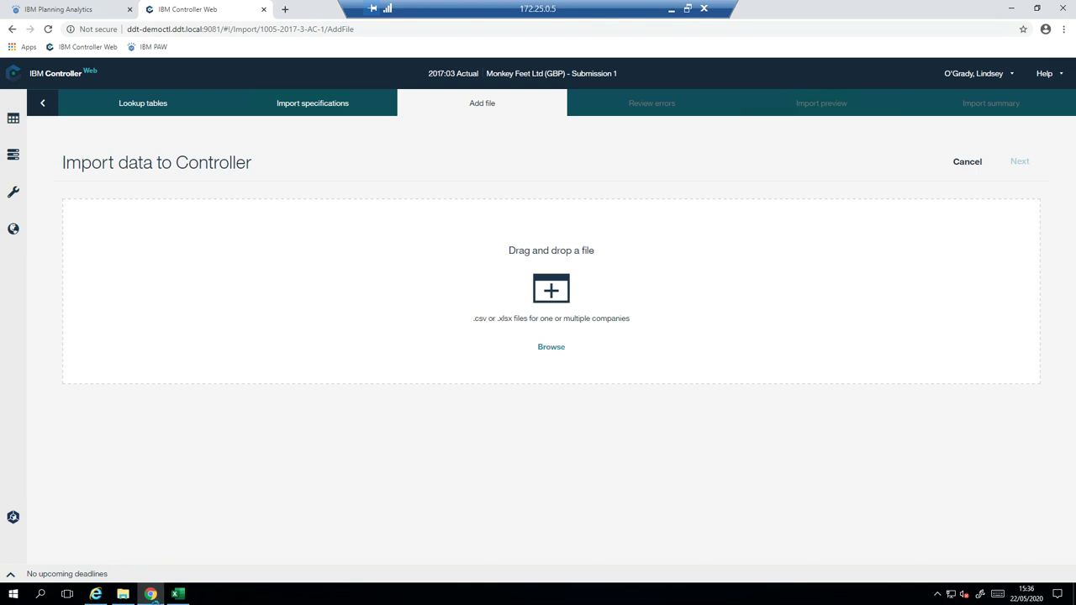
Step: Attach Monkey Feet TB Import - 1703AC.xlsx, check the TB Upload specification, and view Import specifications
{"action": "left_click", "coordinate": [122, 594]}
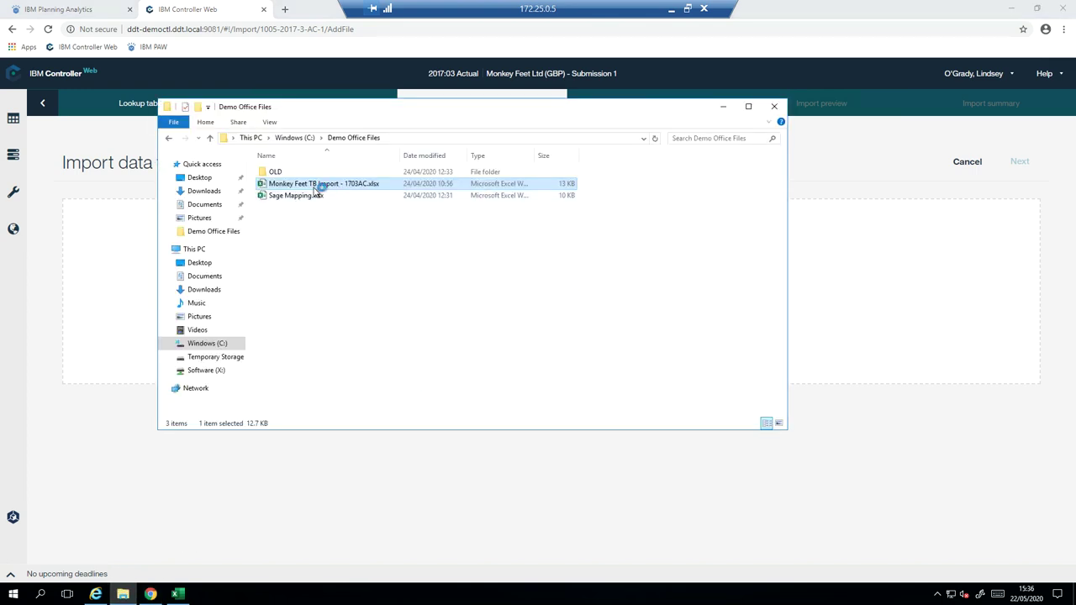
{"action": "left_click_drag", "start_coordinate": [318, 186], "coordinate": [850, 283]}
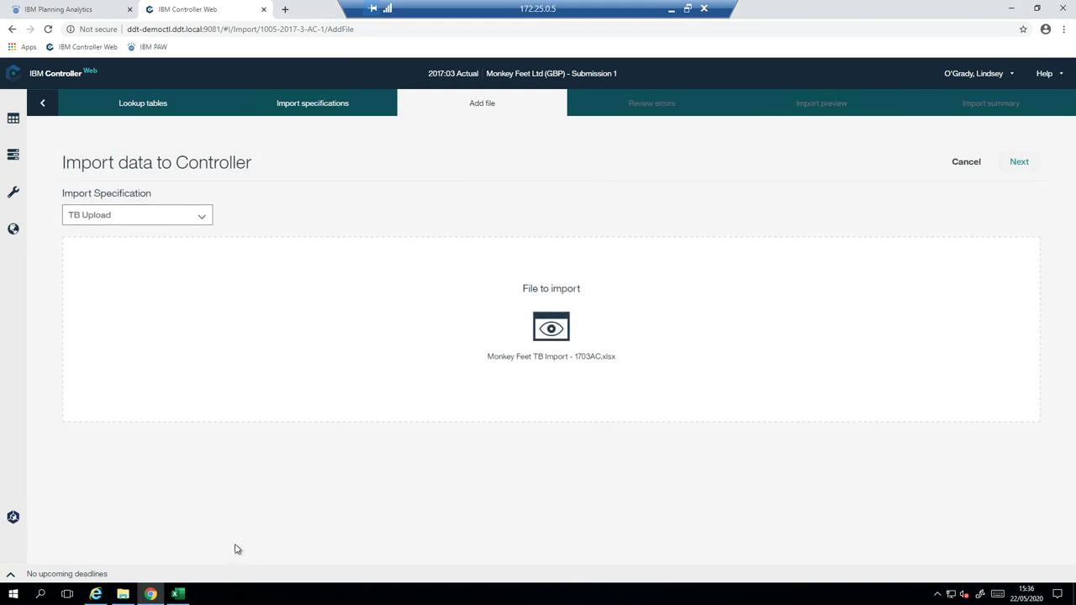
{"action": "left_click", "coordinate": [193, 216]}
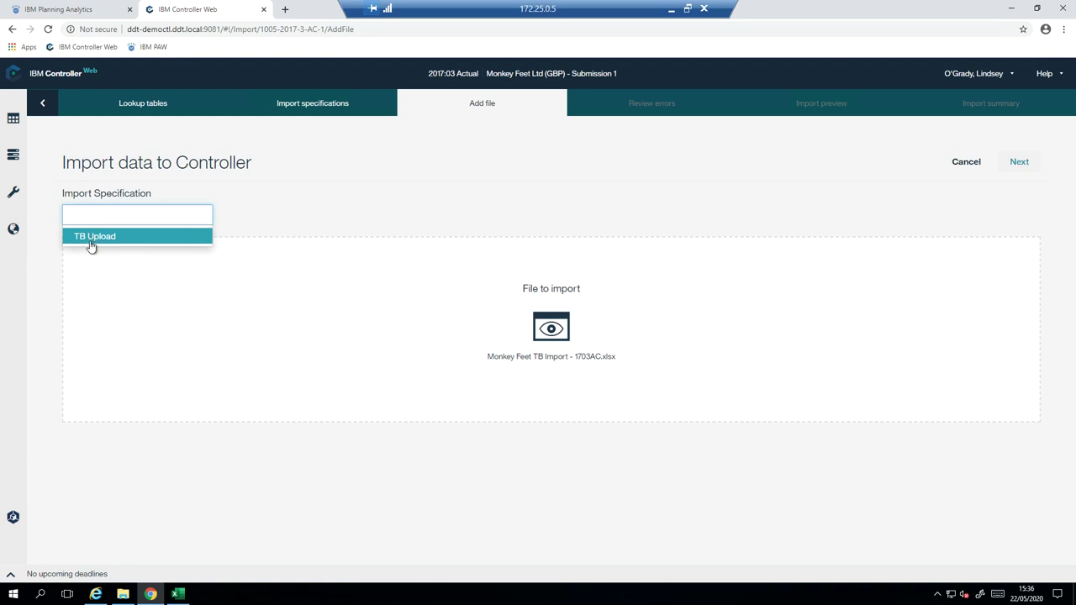
{"action": "left_click", "coordinate": [329, 106]}
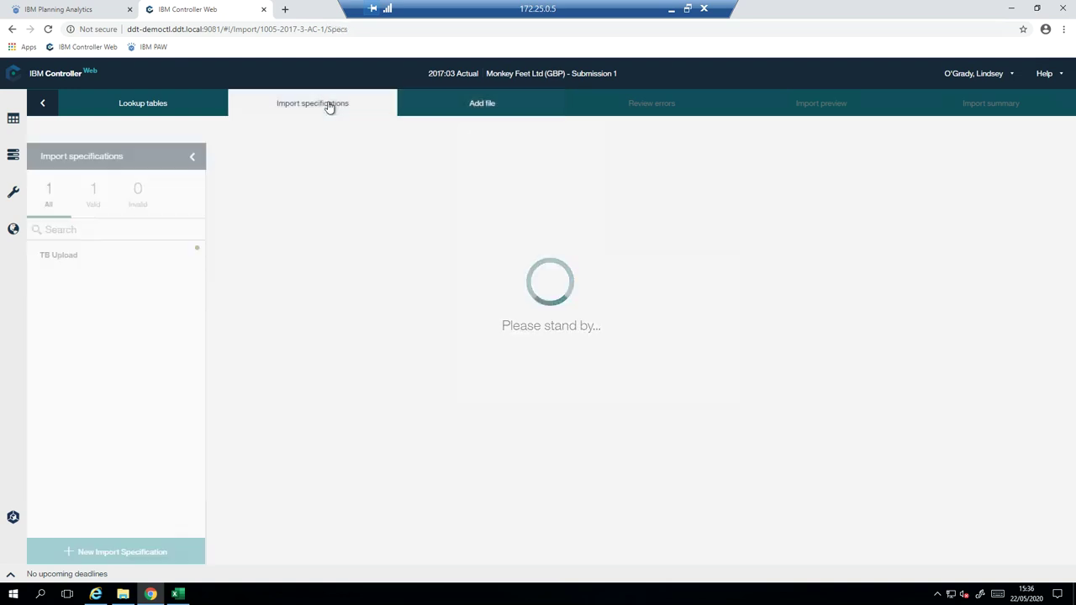
Step: Open TB Upload's field mapping: Period column 1, Actuality 2, Company 3, Account 5, Amount 6
{"action": "left_click", "coordinate": [87, 263]}
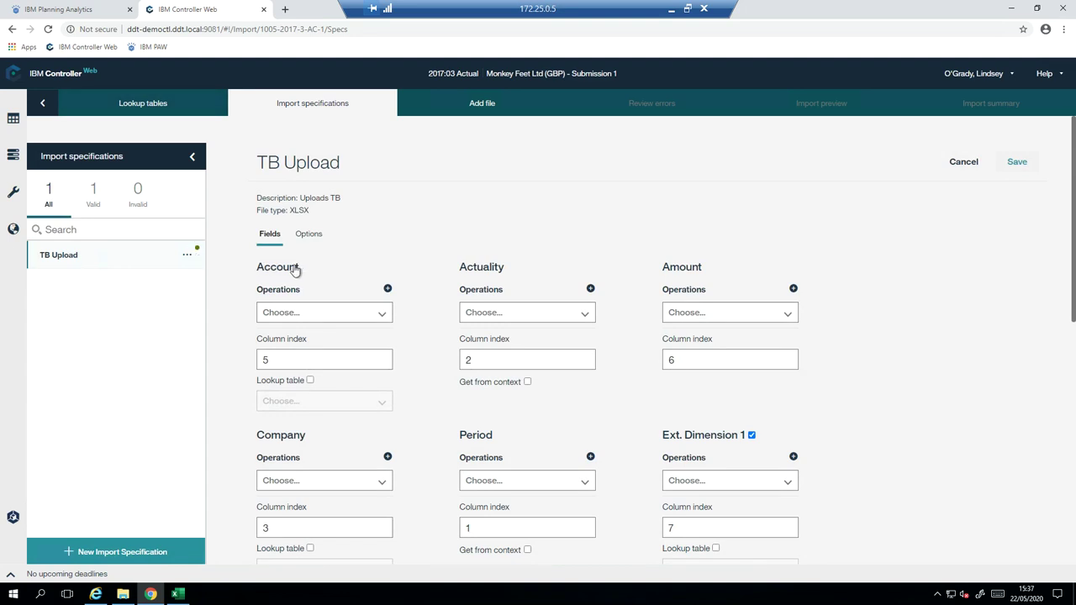
{"action": "left_click", "coordinate": [177, 594]}
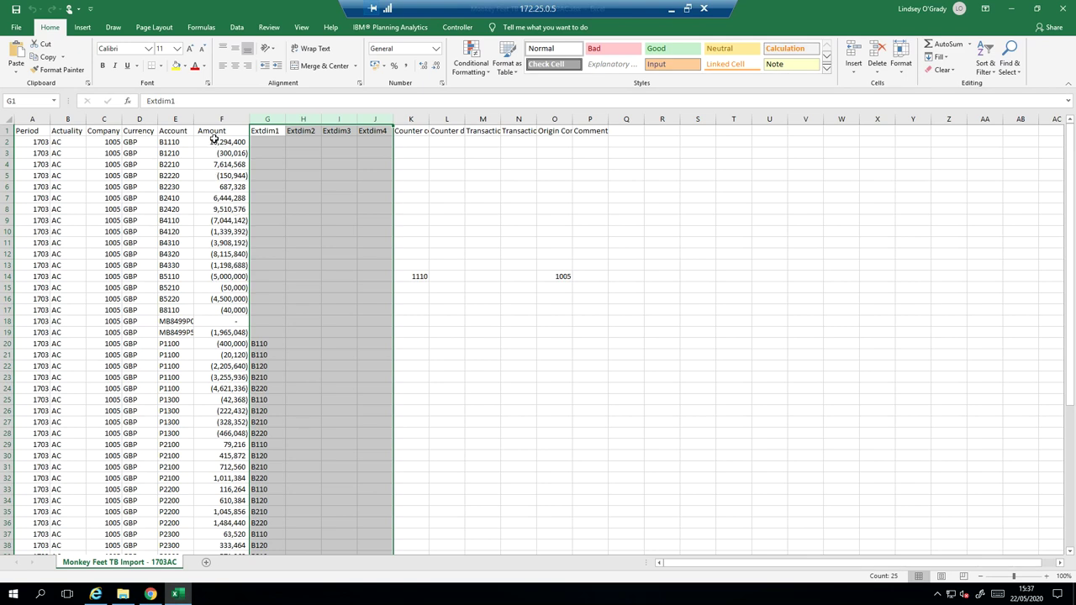
{"action": "left_click", "coordinate": [175, 118]}
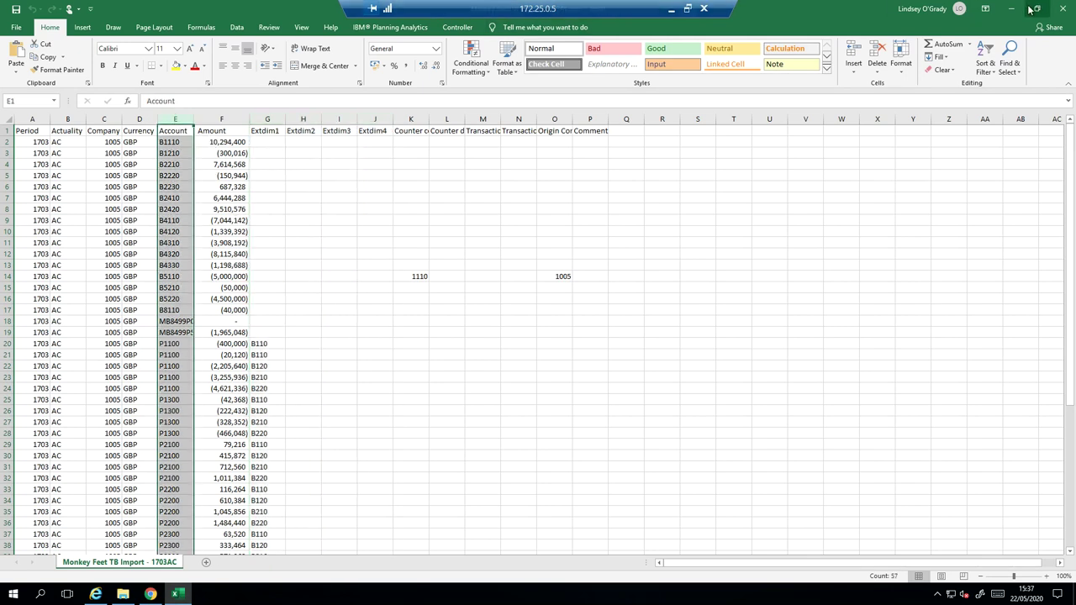
{"action": "left_click", "coordinate": [151, 593]}
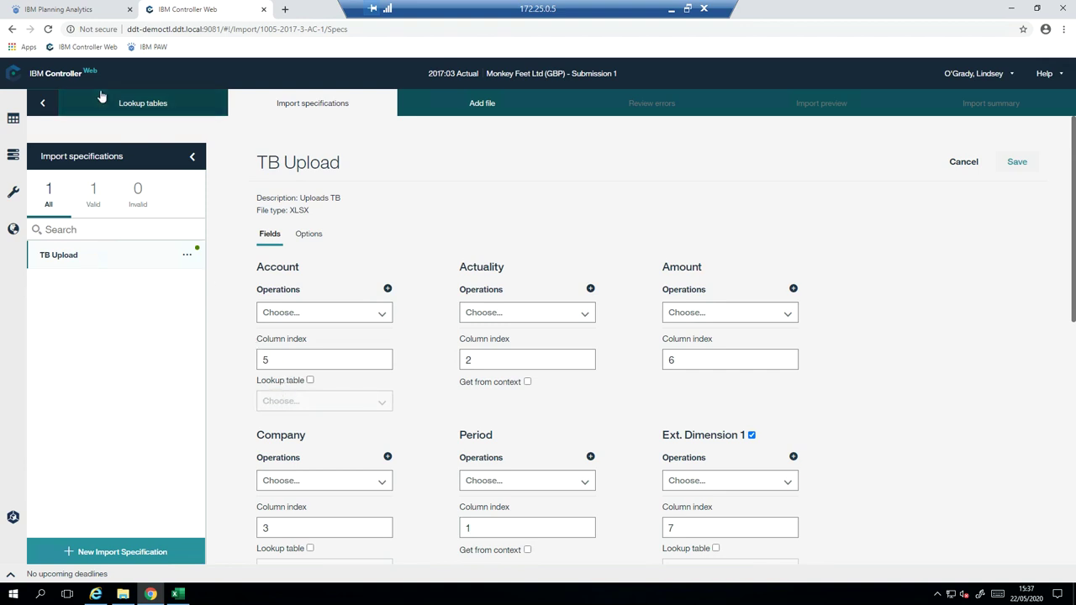
Step: Review the PL, Sage and AX account lookup tables, then return to the Import specifications list
{"action": "left_click", "coordinate": [127, 102]}
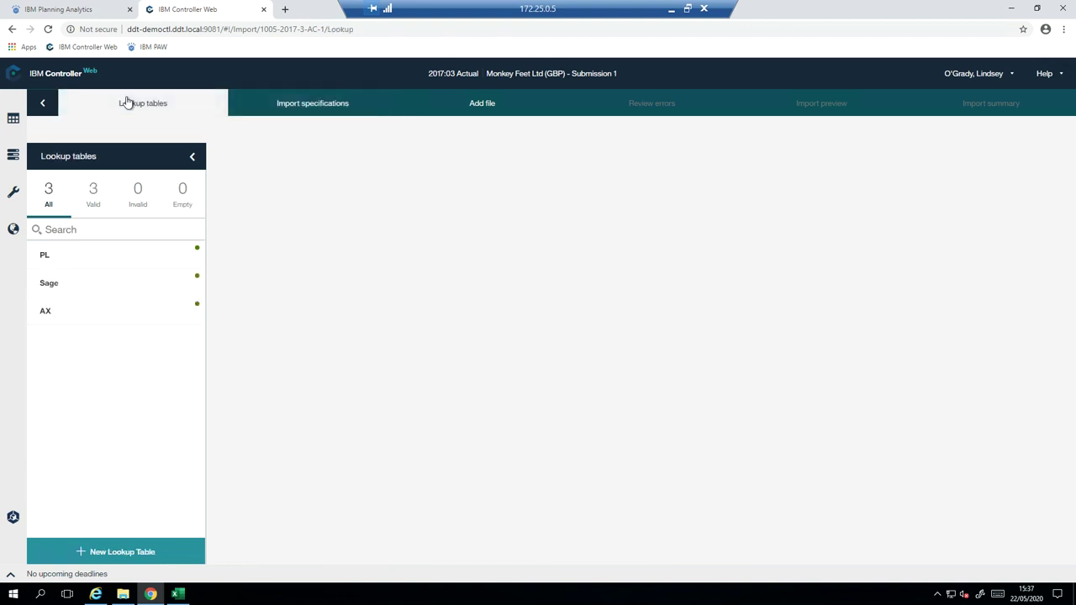
{"action": "left_click", "coordinate": [94, 258]}
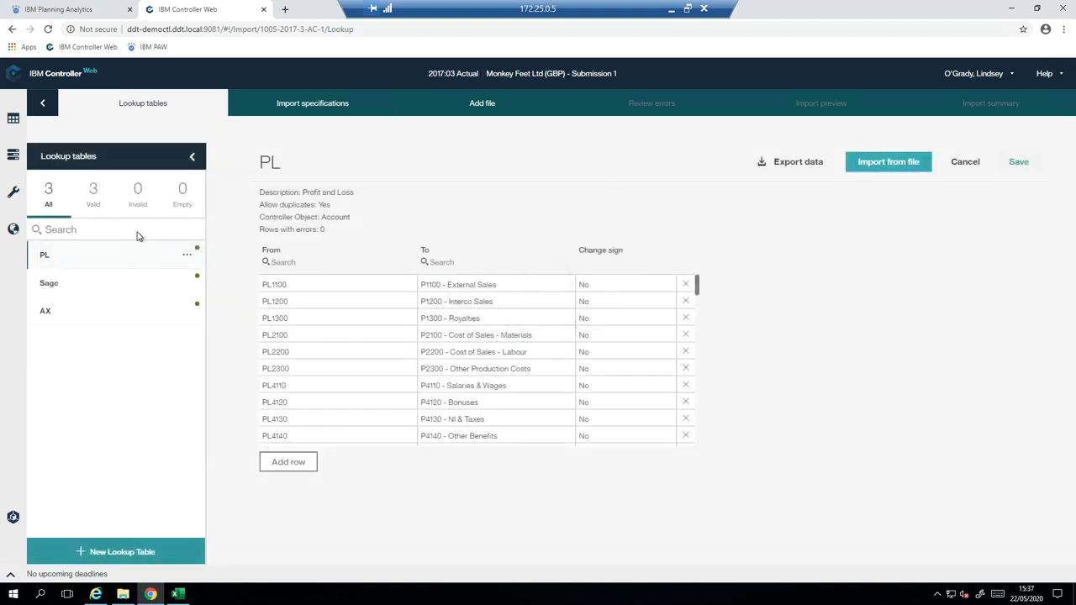
{"action": "left_click", "coordinate": [91, 286]}
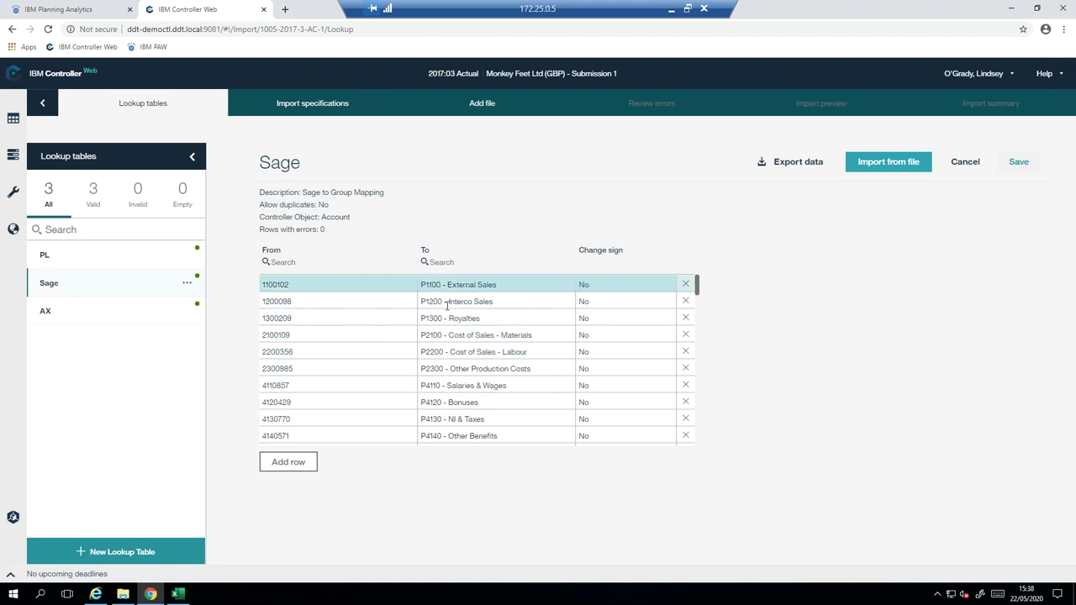
{"action": "left_click", "coordinate": [81, 314]}
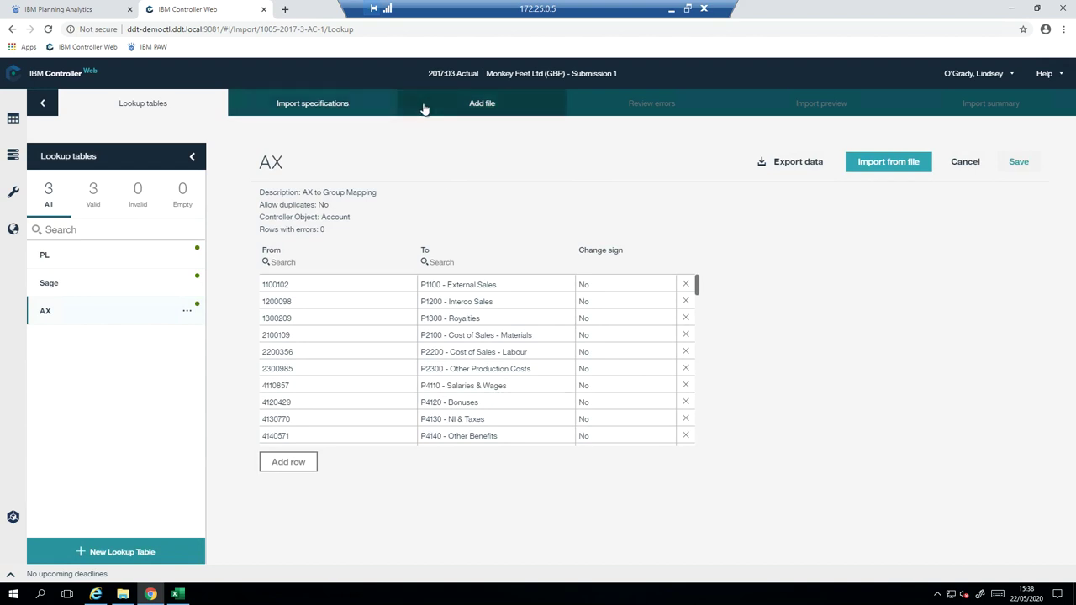
{"action": "left_click", "coordinate": [356, 110]}
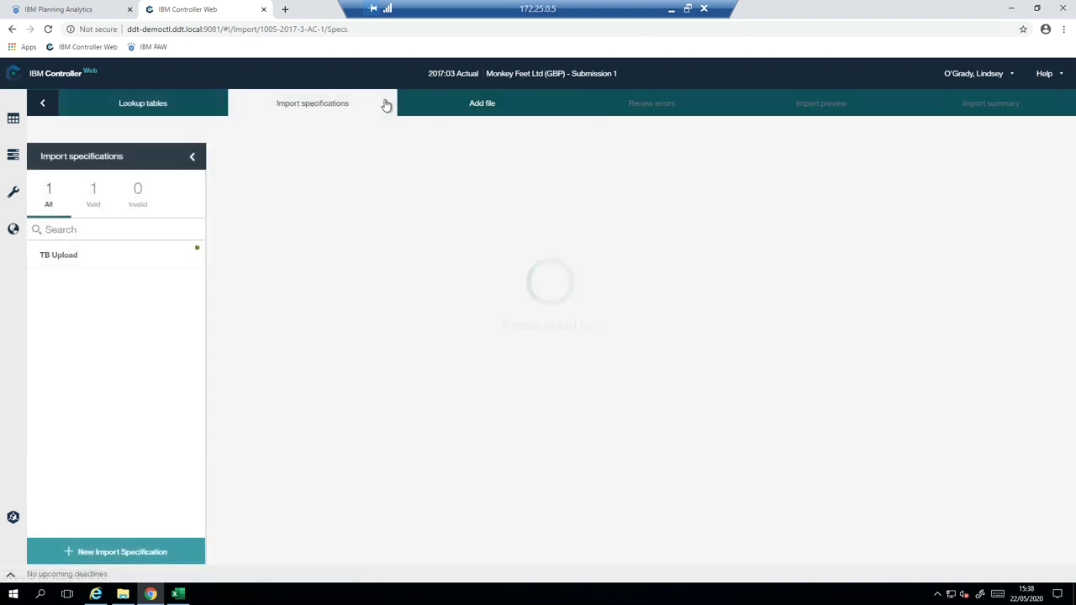
Step: Re-add Monkey Feet TB Import - 1703AC.xlsx under TB Upload and advance to Review errors
{"action": "left_click", "coordinate": [465, 110]}
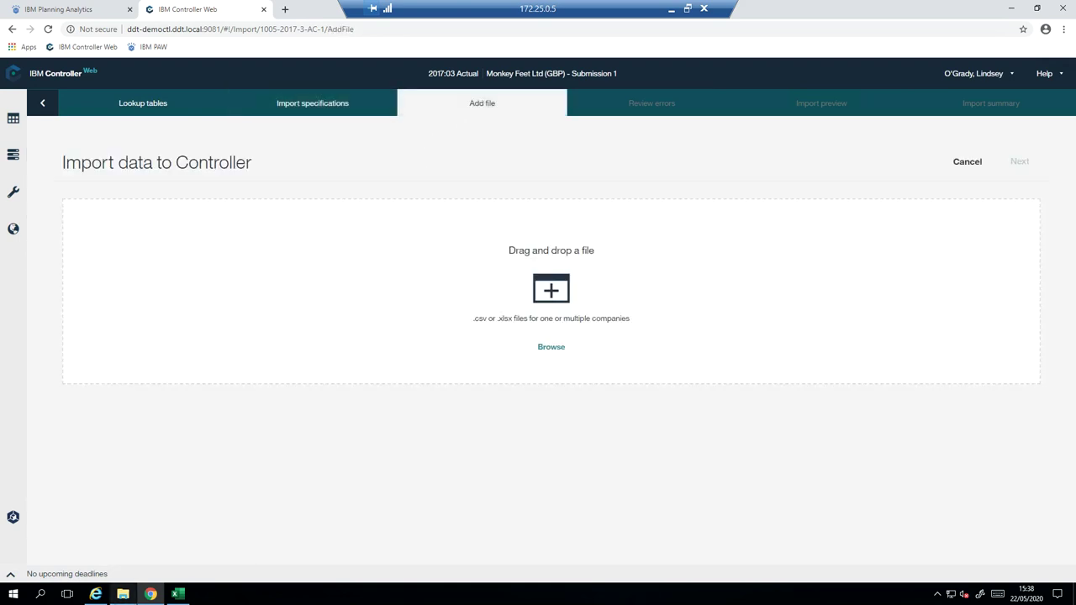
{"action": "left_click", "coordinate": [124, 595]}
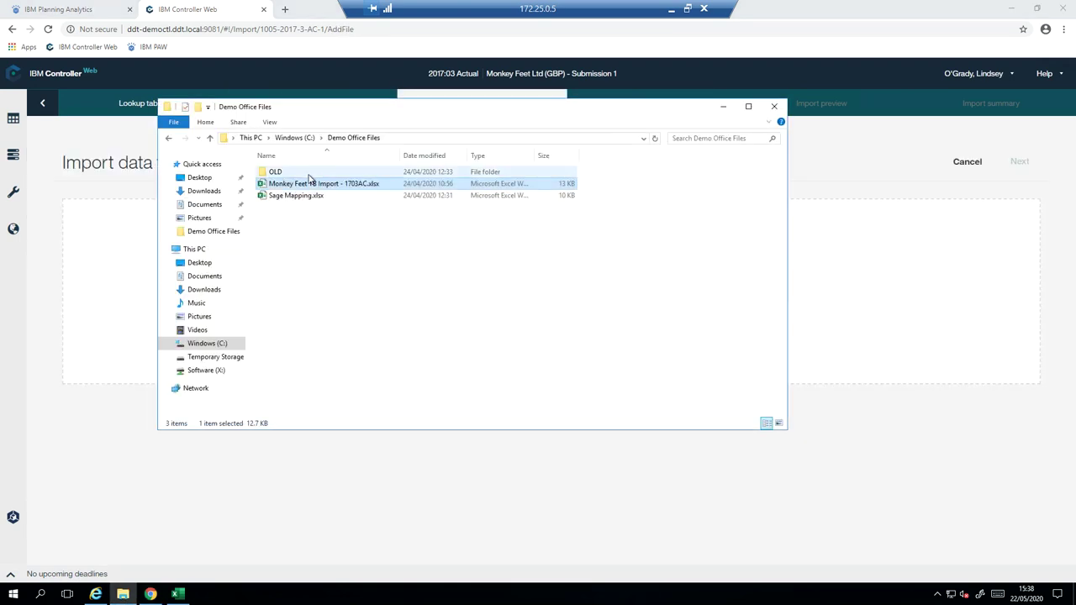
{"action": "left_click_drag", "start_coordinate": [312, 183], "coordinate": [880, 266]}
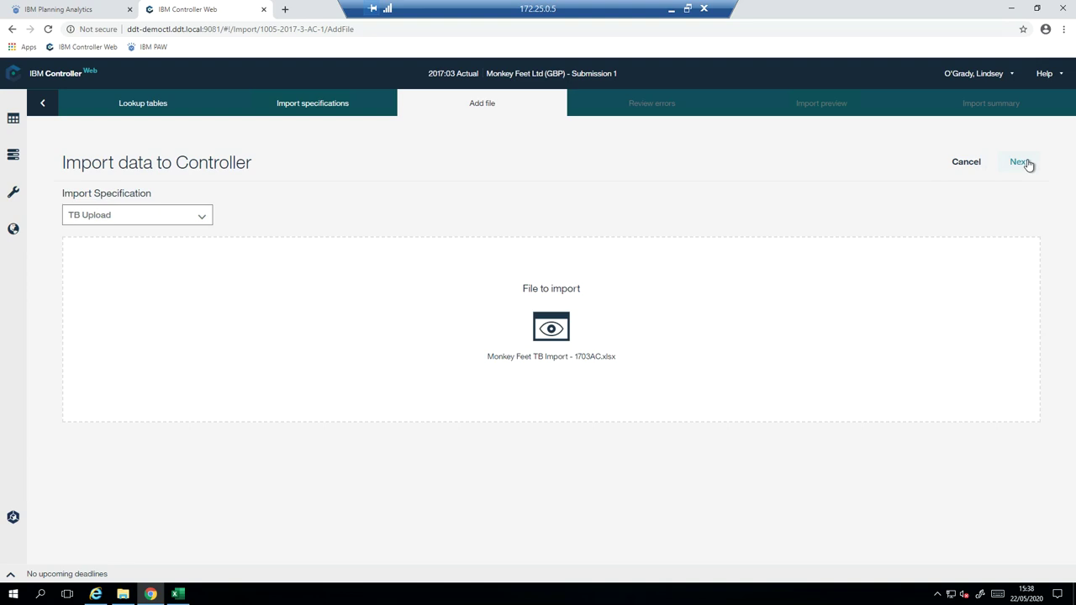
{"action": "left_click", "coordinate": [1027, 165]}
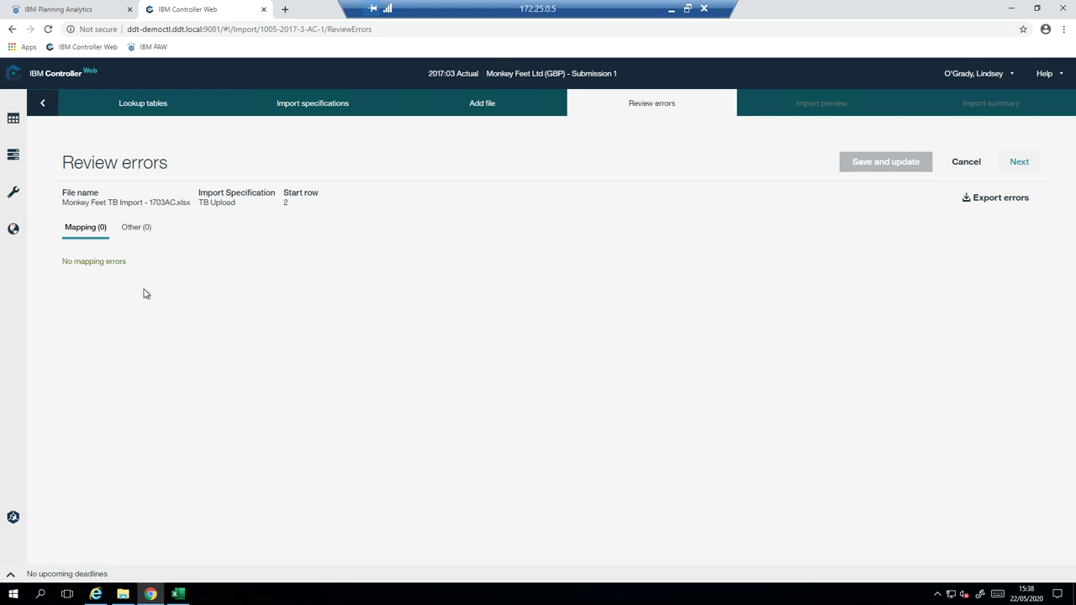
Step: Import the trial balance from the preview, creating 54 Controller entries, and return to the forms list
{"action": "left_click", "coordinate": [1017, 162]}
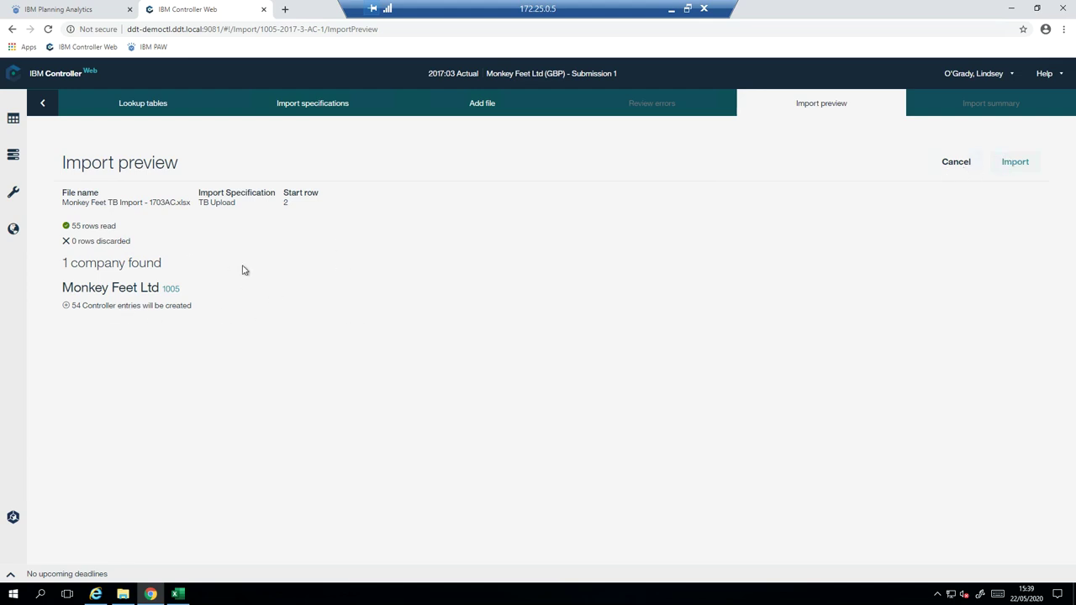
{"action": "left_click", "coordinate": [1009, 164]}
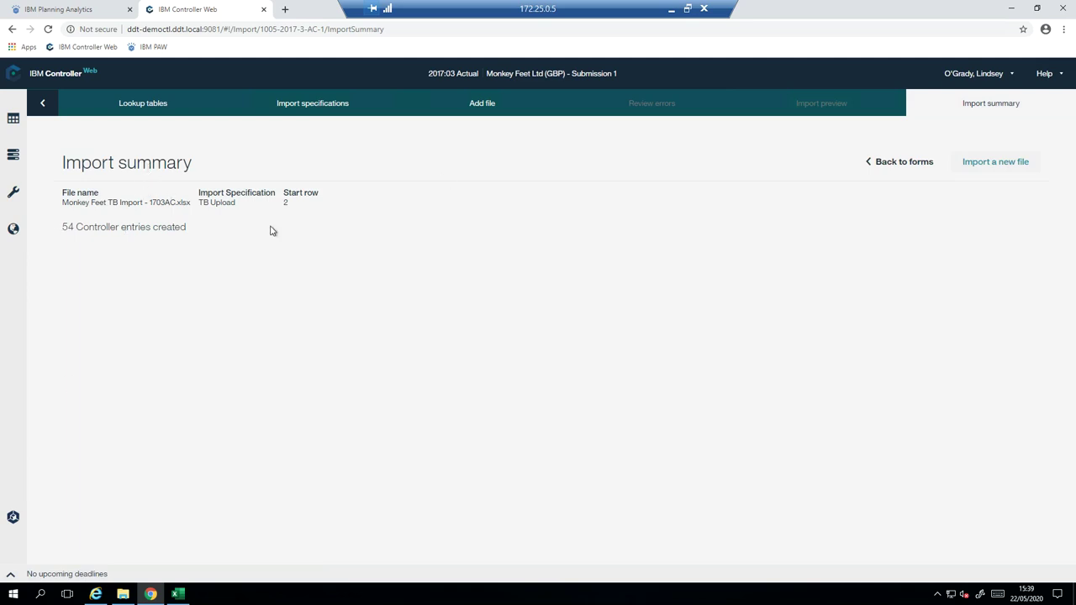
{"action": "left_click", "coordinate": [886, 163]}
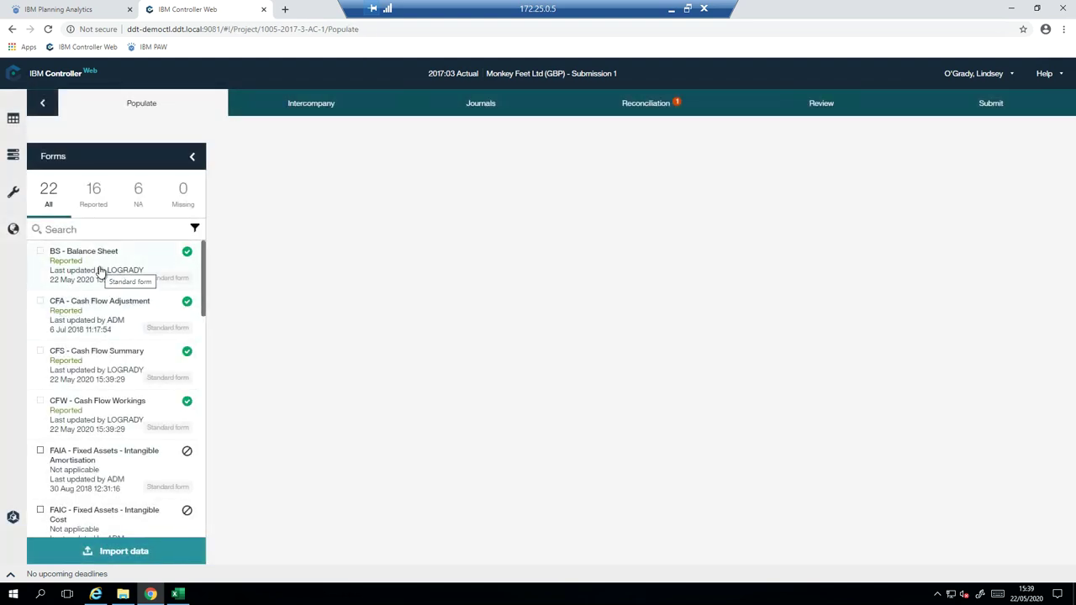
{"action": "left_click", "coordinate": [99, 271]}
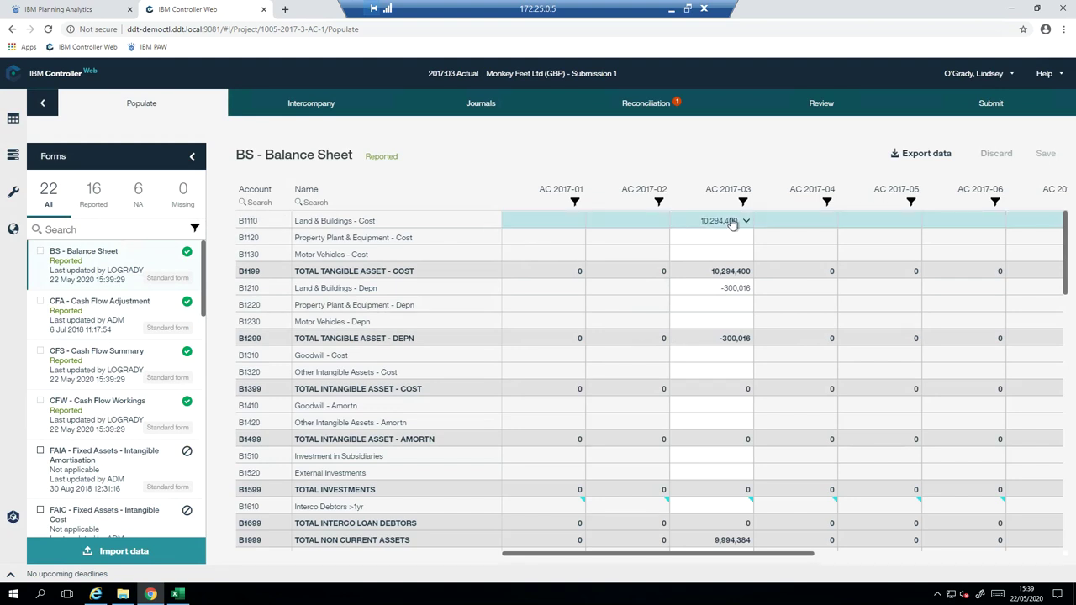
{"action": "mouse_move", "coordinate": [744, 223]}
{"action": "left_click", "coordinate": [745, 222]}
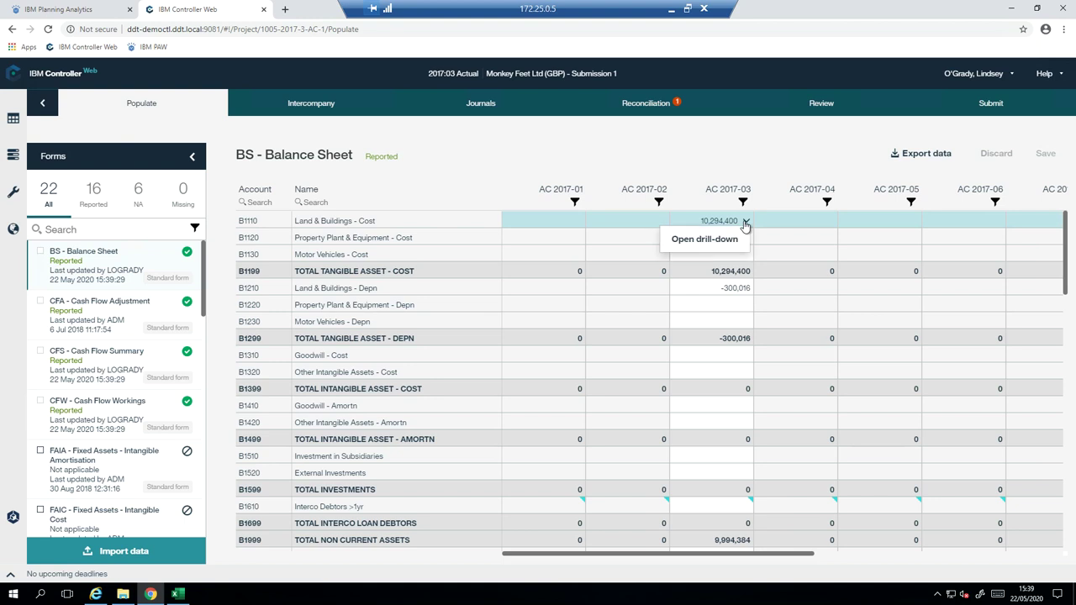
{"action": "left_click", "coordinate": [705, 239]}
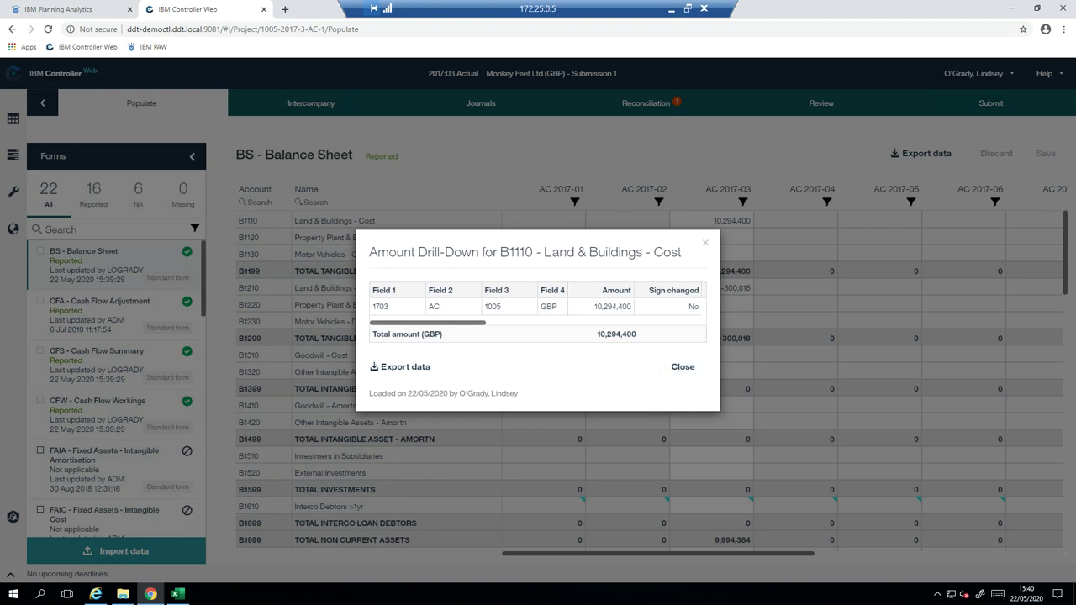
{"action": "left_click", "coordinate": [684, 368]}
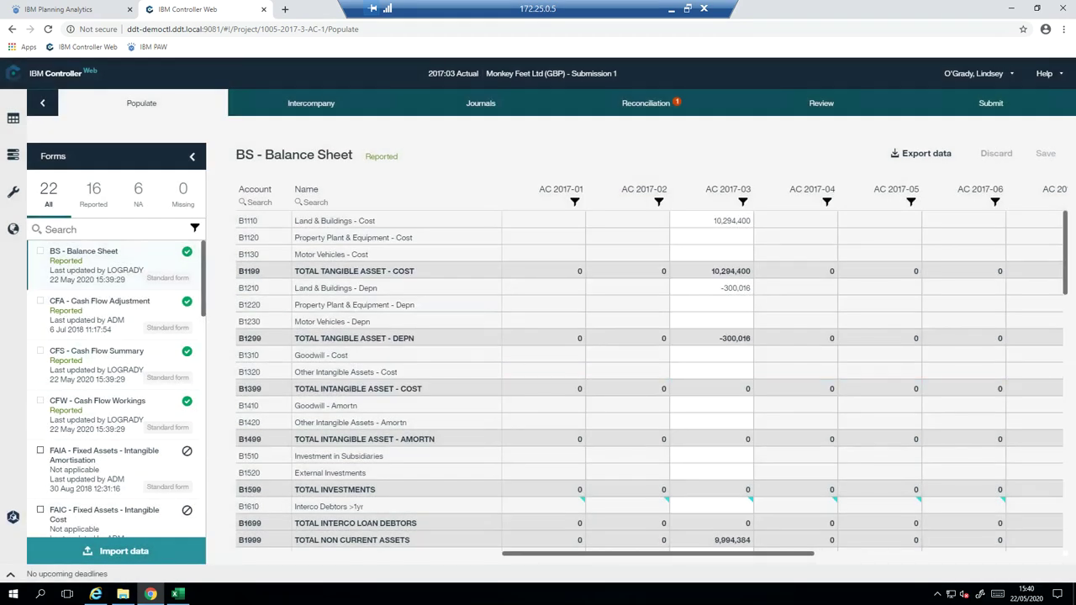
{"action": "scroll", "coordinate": [100, 427], "scroll_direction": "down", "scroll_amount": 3}
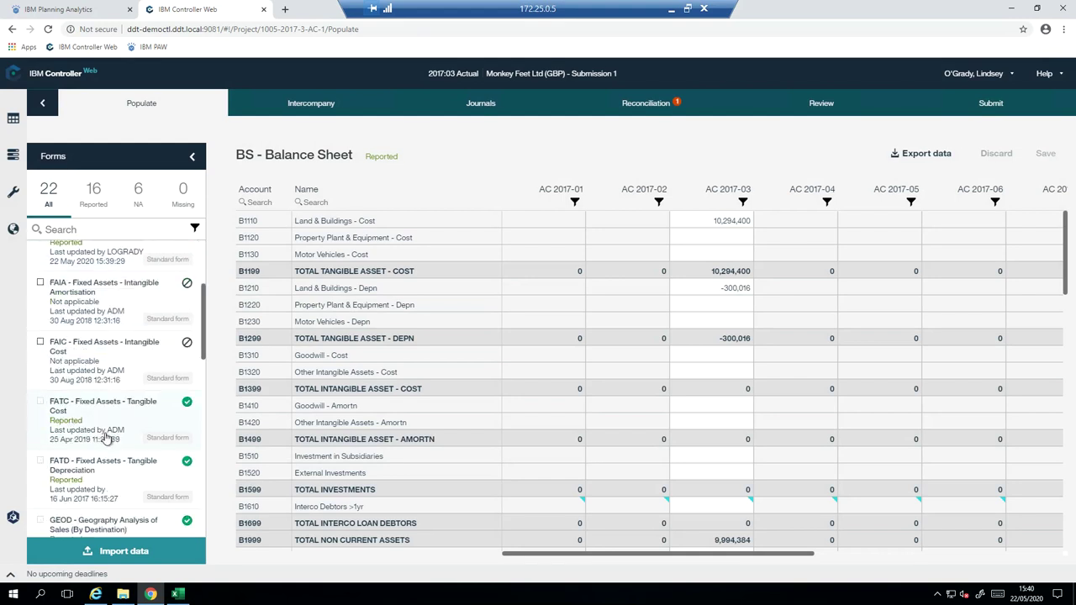
{"action": "scroll", "coordinate": [114, 424], "scroll_direction": "down", "scroll_amount": 2}
{"action": "scroll", "coordinate": [115, 424], "scroll_direction": "down", "scroll_amount": 4}
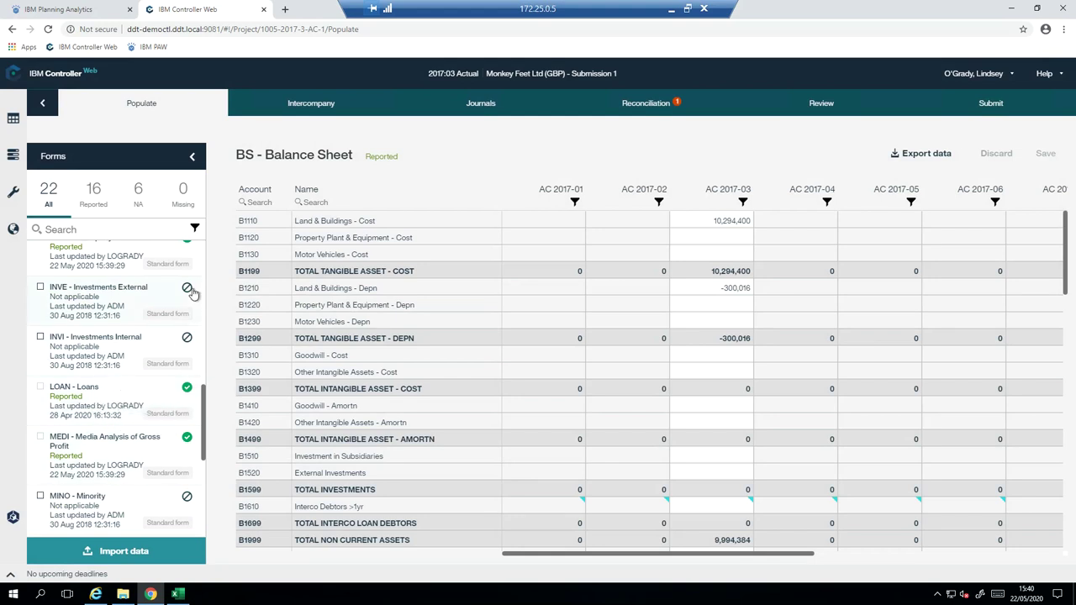
Step: Show intercompany transactions with 1110 - UK Sales Ltd, matching -5,000,000 against 5,000,000
{"action": "left_click", "coordinate": [303, 105]}
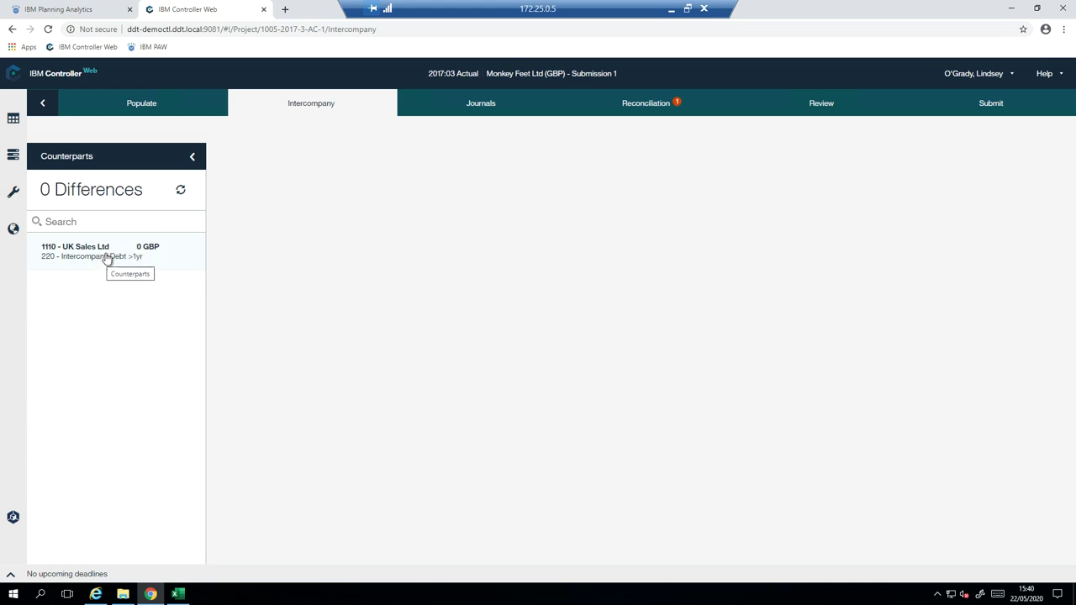
{"action": "left_click", "coordinate": [107, 257]}
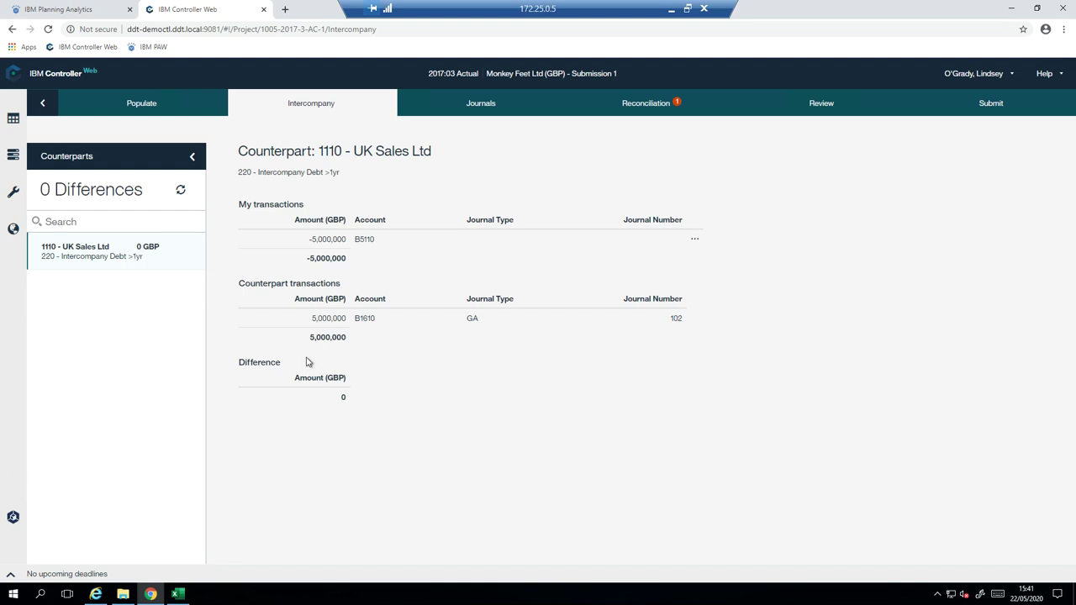
Step: Open the Journals page listing local journals 101 and 102
{"action": "left_click", "coordinate": [481, 104]}
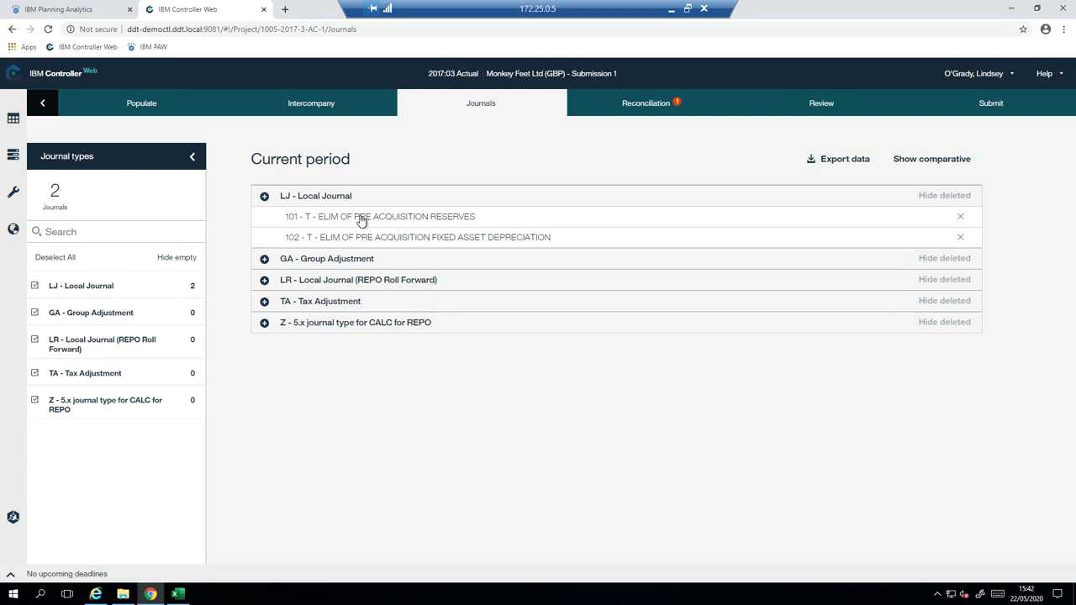
Step: Open posted journal 101 and review its lines, balanced at 7,705,880
{"action": "left_click", "coordinate": [360, 217]}
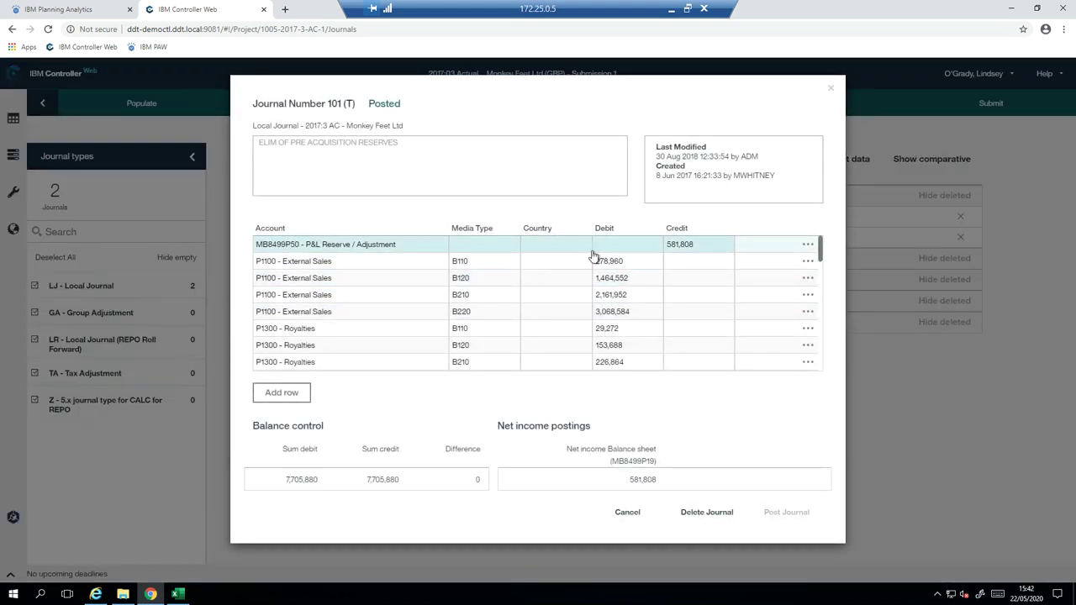
{"action": "scroll", "coordinate": [593, 259], "scroll_direction": "down", "scroll_amount": 3}
{"action": "scroll", "coordinate": [590, 303], "scroll_direction": "down", "scroll_amount": 10}
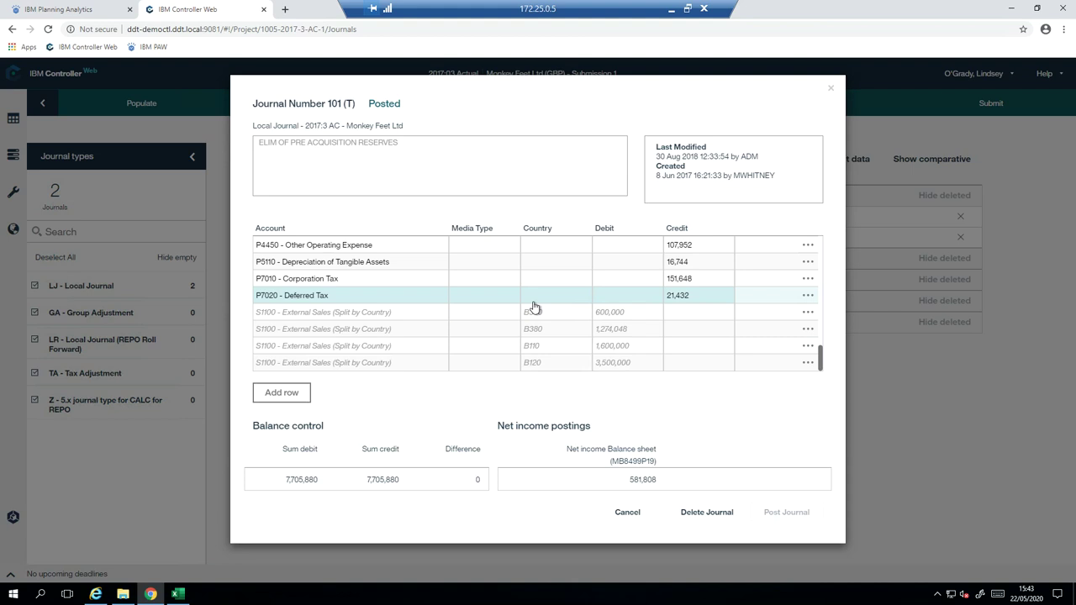
Step: Start a new line in journal 101, cancel the account search, and close the journal unchanged
{"action": "left_click", "coordinate": [286, 394]}
{"action": "left_click", "coordinate": [273, 363]}
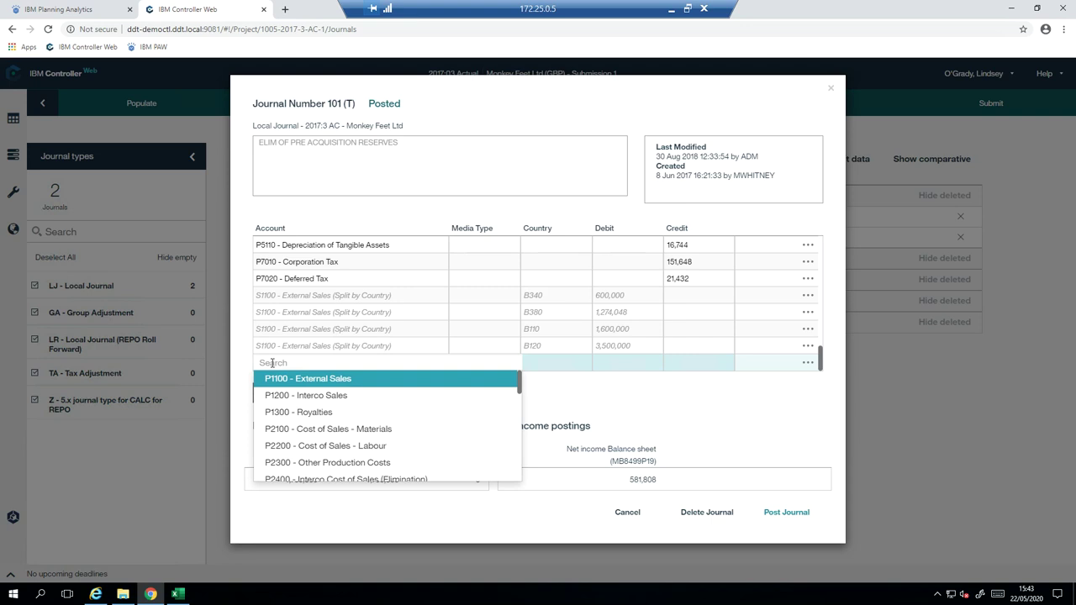
{"action": "type", "text": "a"}
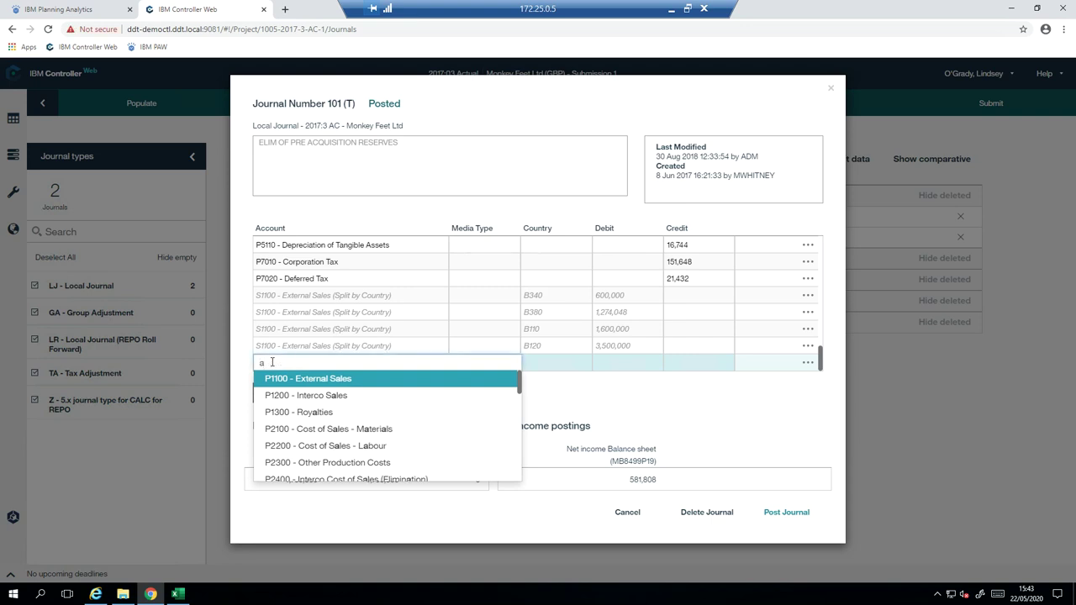
{"action": "type", "text": "cc"}
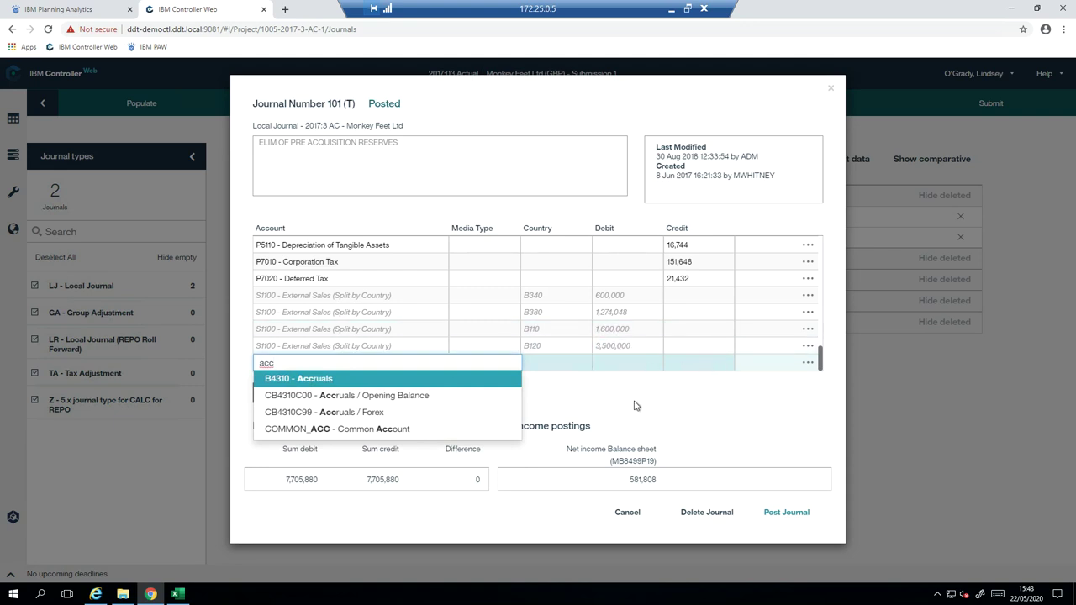
{"action": "key", "text": "Escape"}
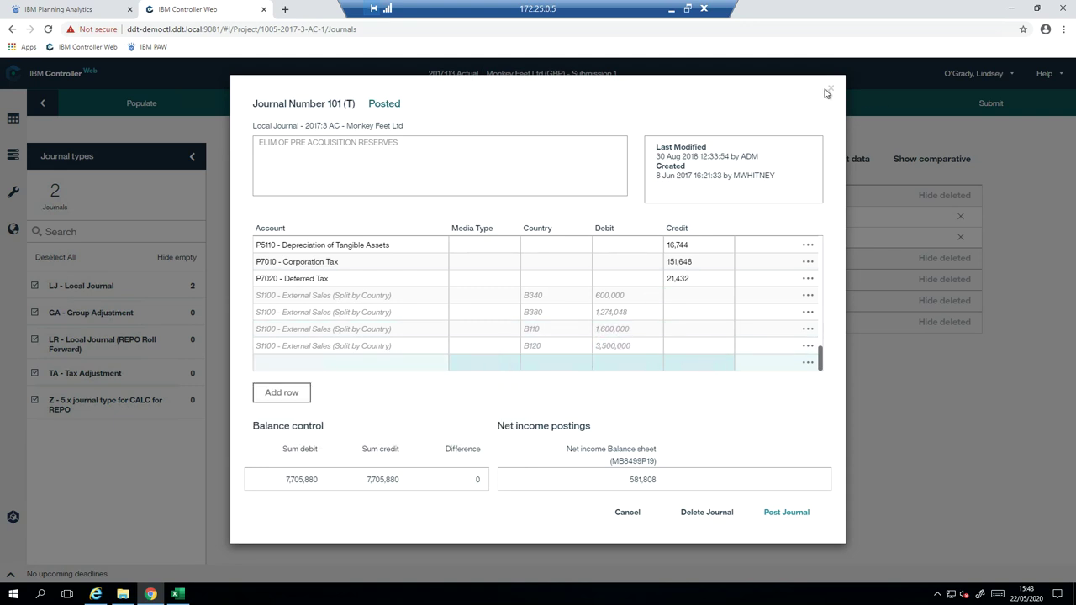
{"action": "left_click", "coordinate": [829, 90]}
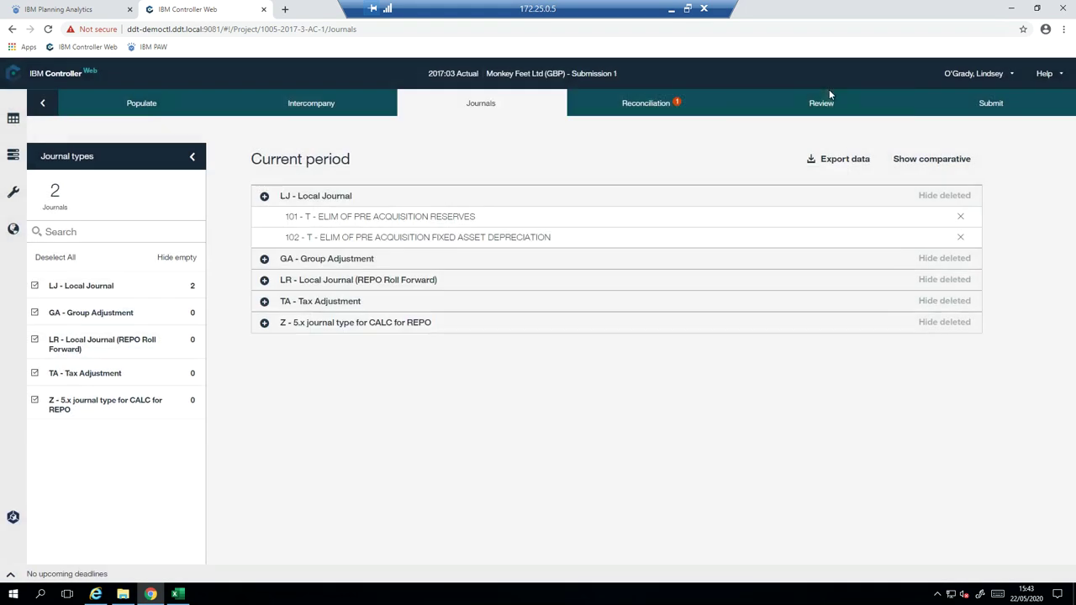
Step: Open the Reconciliation page, which flags 1 Between Accounts issue
{"action": "left_click", "coordinate": [648, 107]}
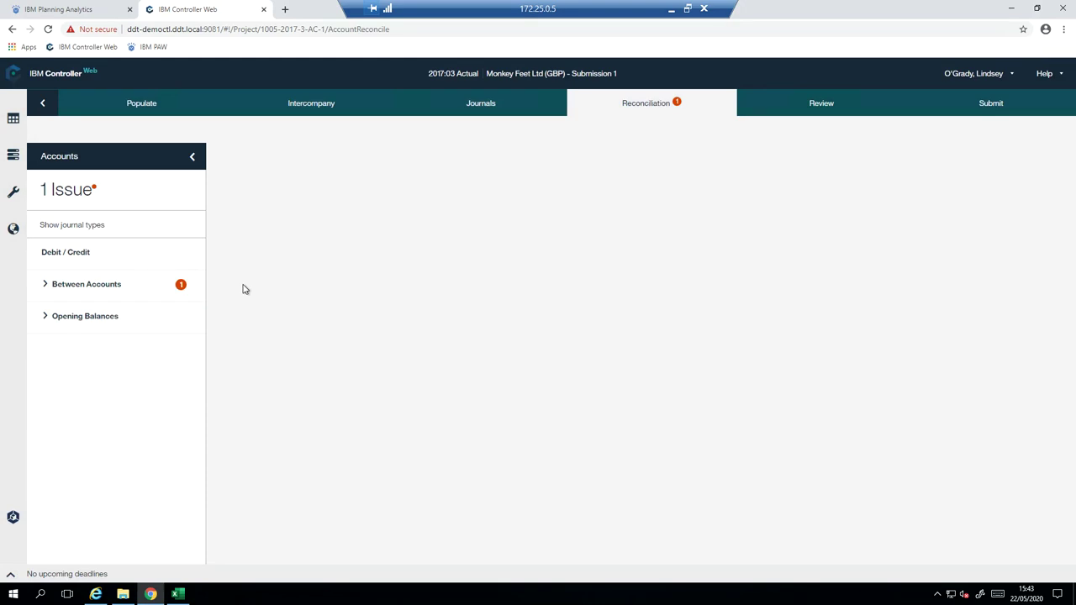
Step: Show the Debit/Credit Between Accounts check with the 4,500,000 B5220 Bank Loans difference
{"action": "left_click", "coordinate": [107, 261]}
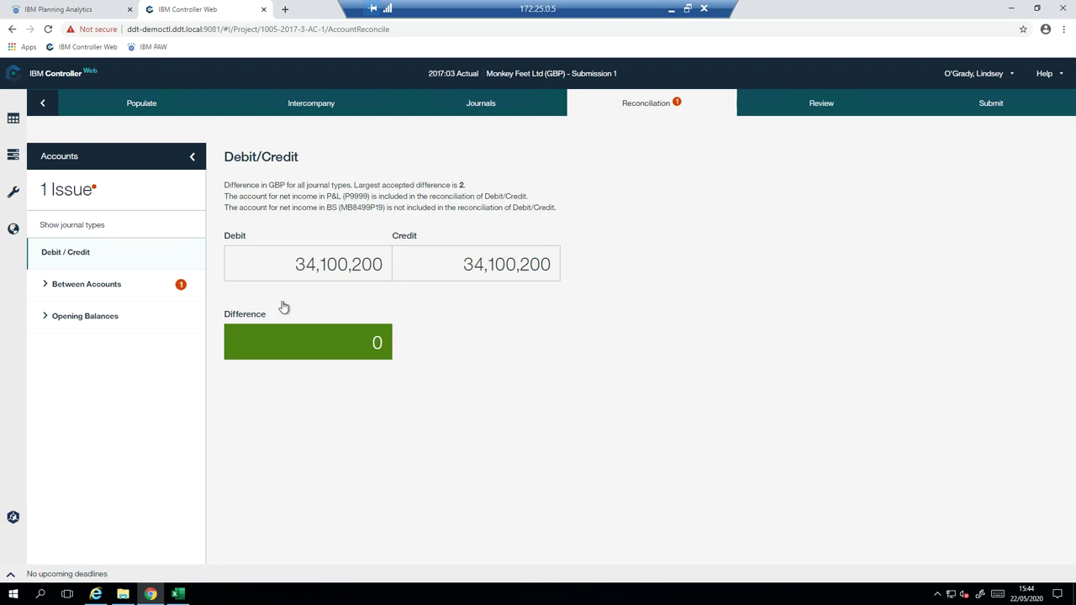
{"action": "left_click", "coordinate": [127, 286]}
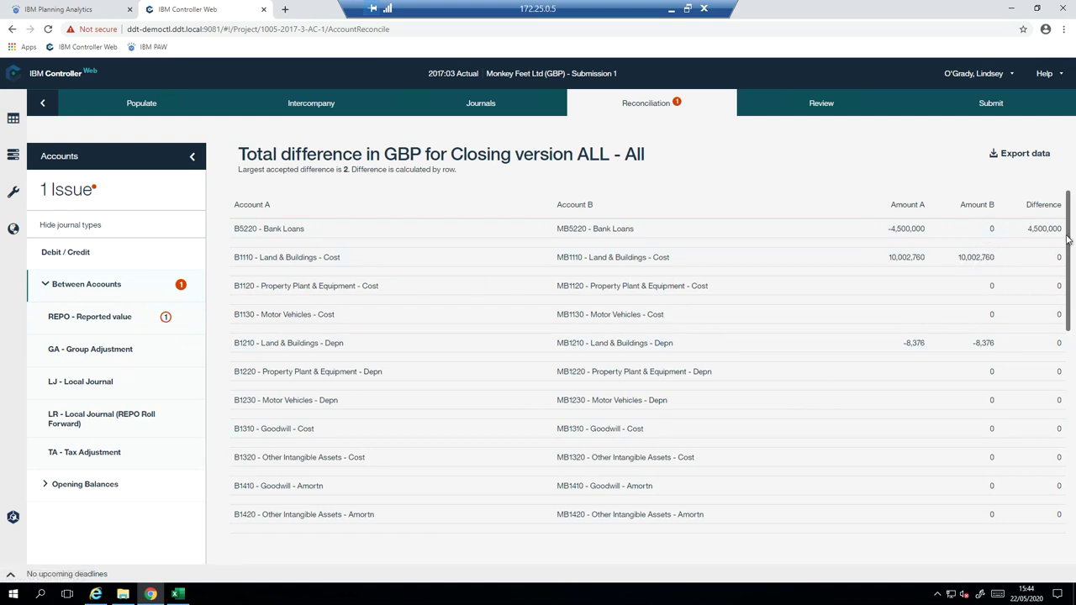
Step: On the LOAN - Loans form, save MB5220 Bank Loans Borrowing Proceeds as -4,500,000
{"action": "left_click", "coordinate": [991, 231]}
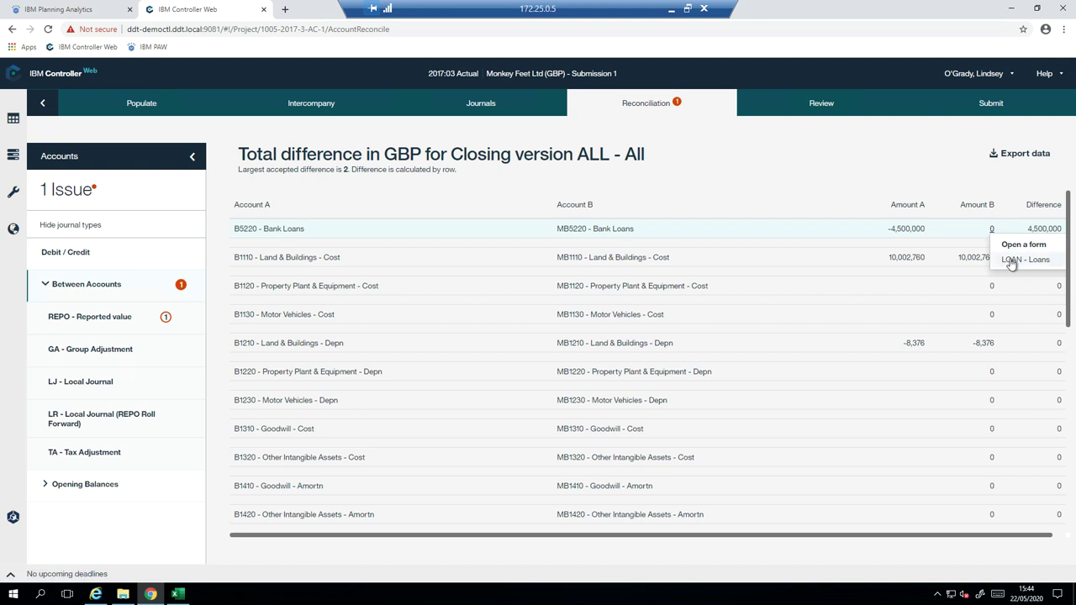
{"action": "left_click", "coordinate": [1013, 264]}
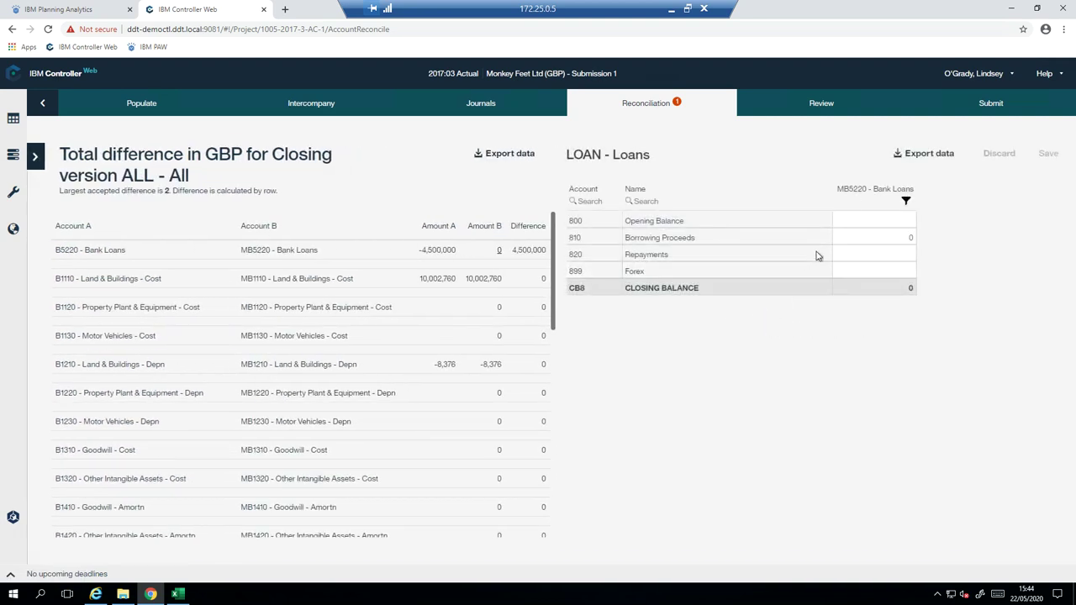
{"action": "left_click", "coordinate": [878, 241]}
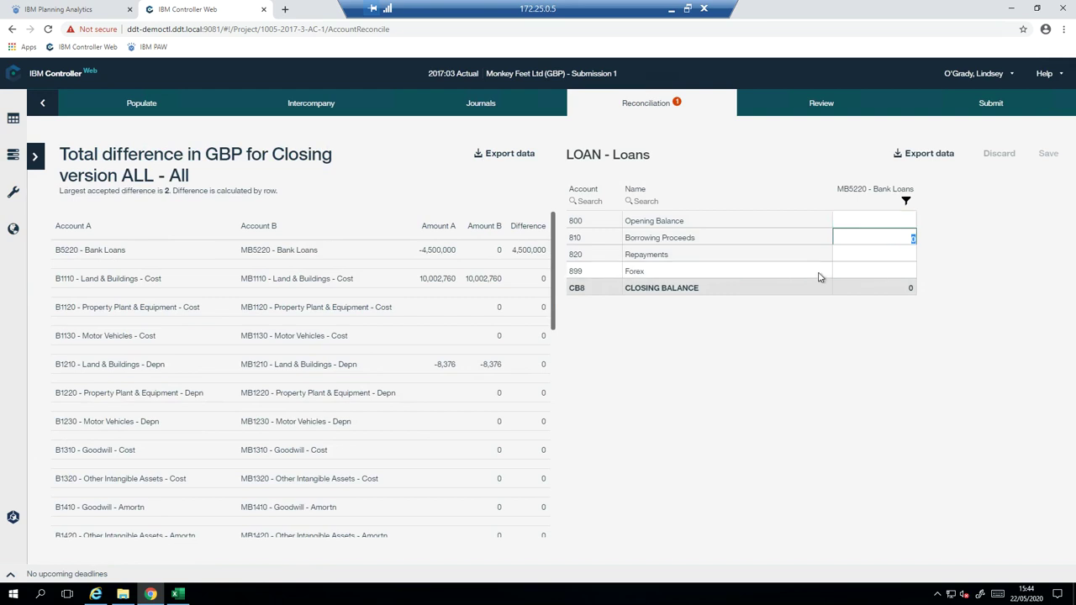
{"action": "type", "text": "4500000"}
{"action": "key", "text": "Return"}
{"action": "left_click", "coordinate": [1043, 154]}
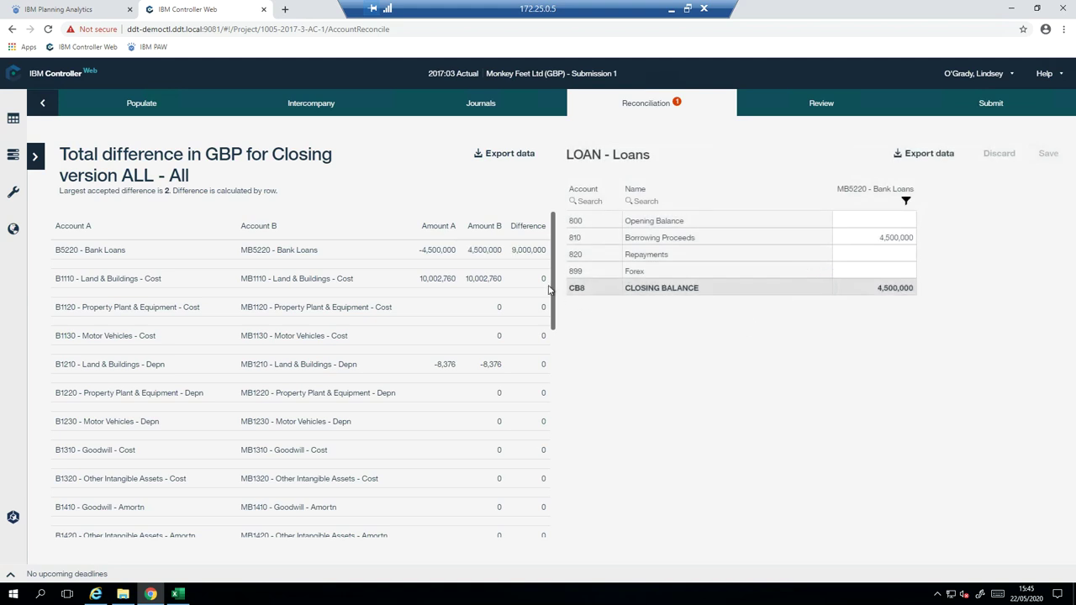
{"action": "left_click", "coordinate": [877, 239]}
{"action": "type", "text": "-"}
{"action": "key", "text": "Return"}
{"action": "left_click", "coordinate": [1040, 158]}
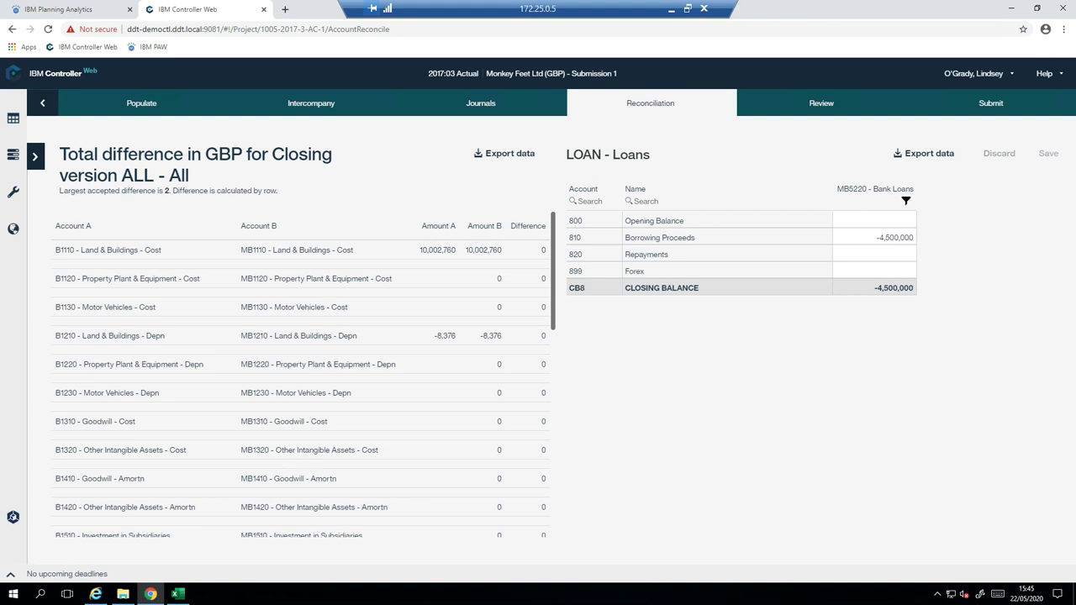
Step: Review the PL1 - P&L Summary report, then return to the submission's forms list
{"action": "left_click", "coordinate": [825, 103]}
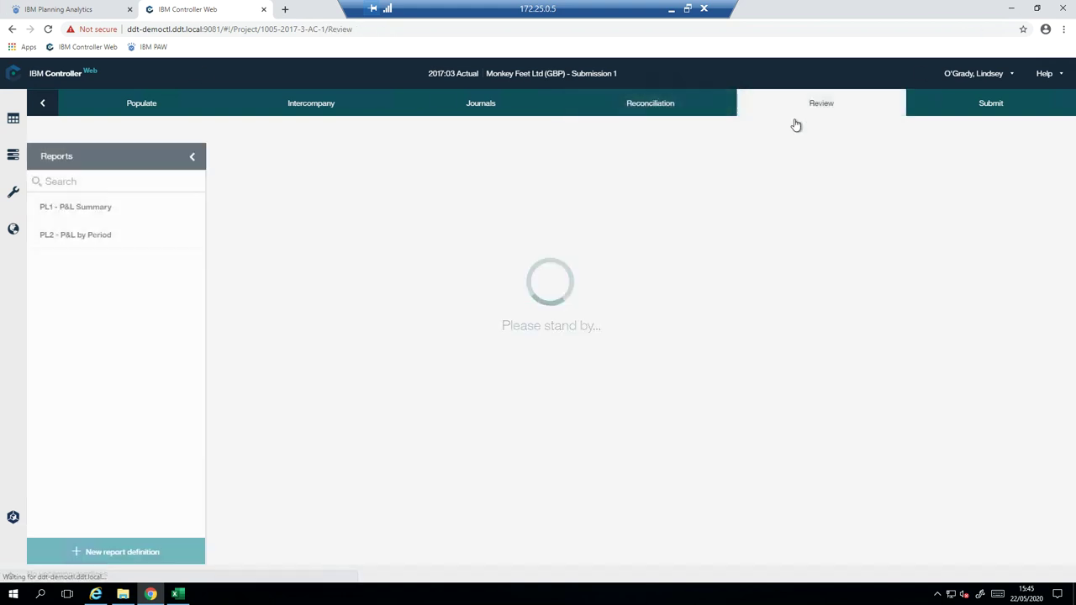
{"action": "left_click", "coordinate": [118, 216]}
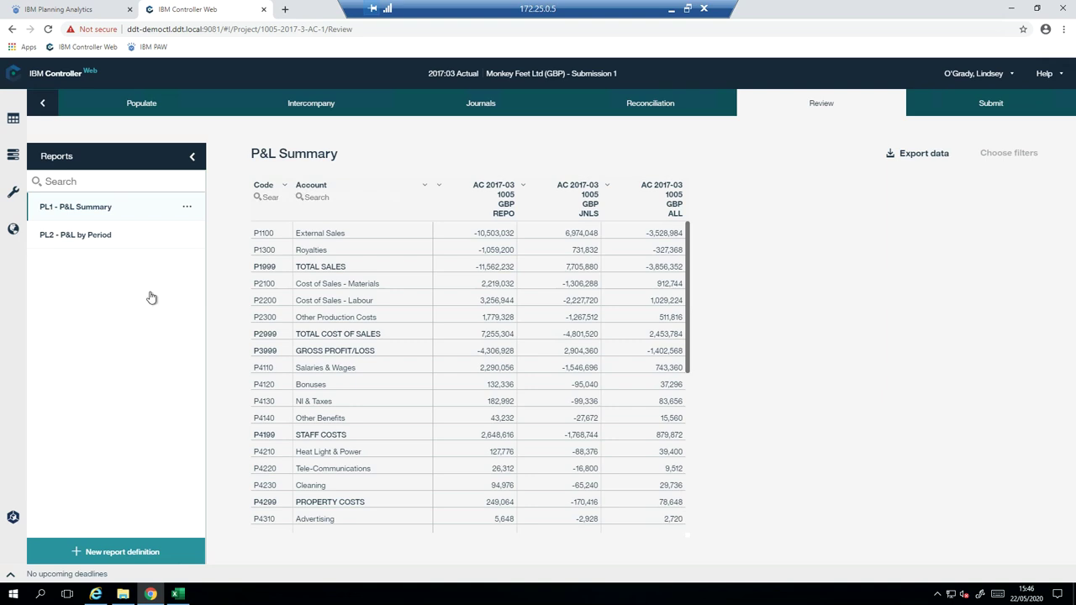
{"action": "left_click", "coordinate": [141, 107]}
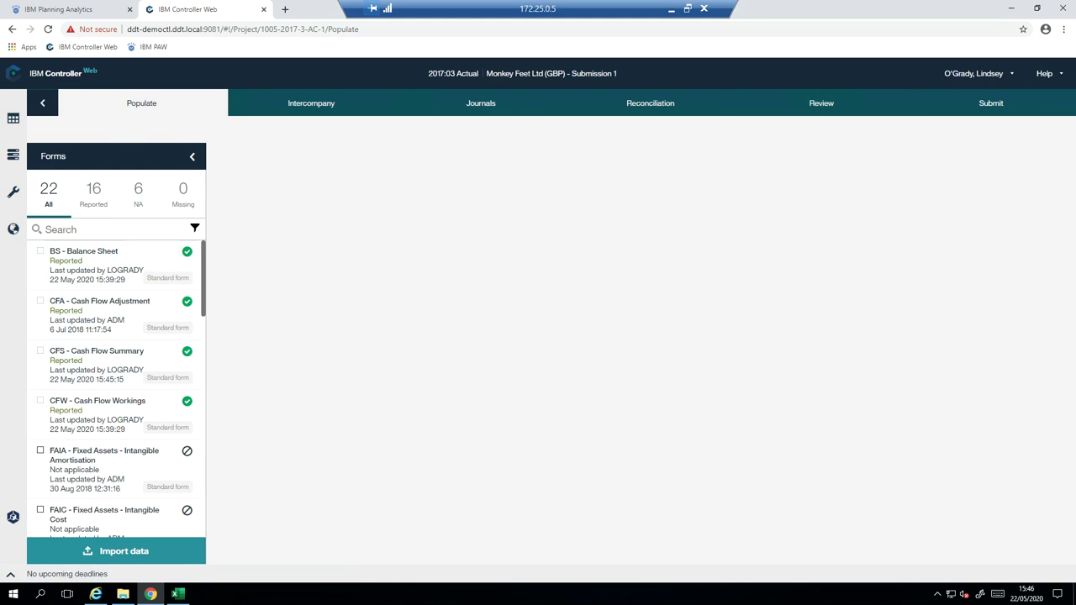
{"action": "left_click", "coordinate": [117, 373]}
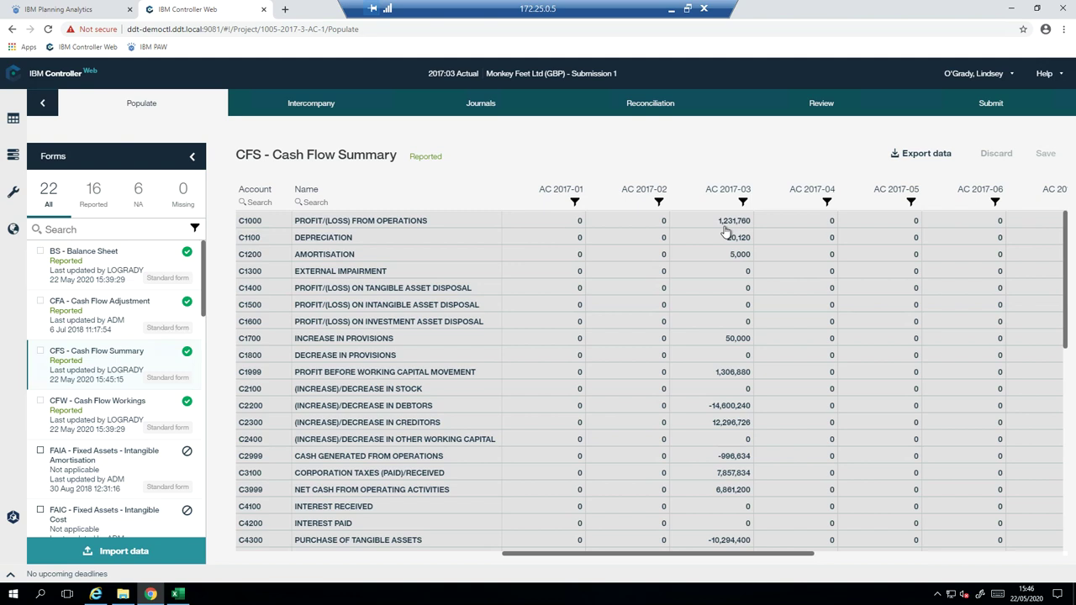
{"action": "left_click", "coordinate": [131, 410]}
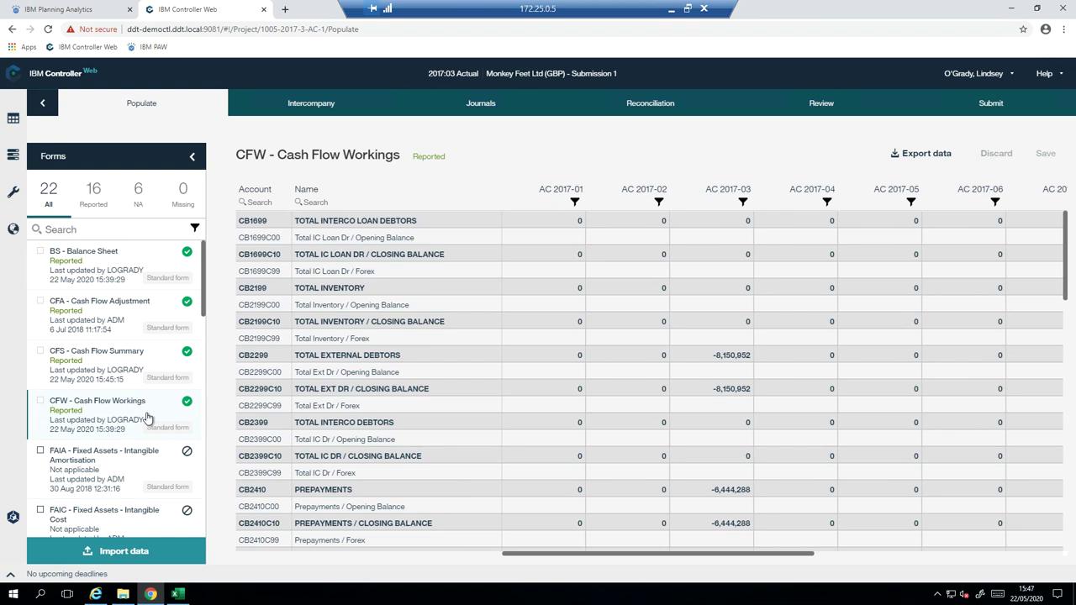
{"action": "left_click", "coordinate": [131, 309]}
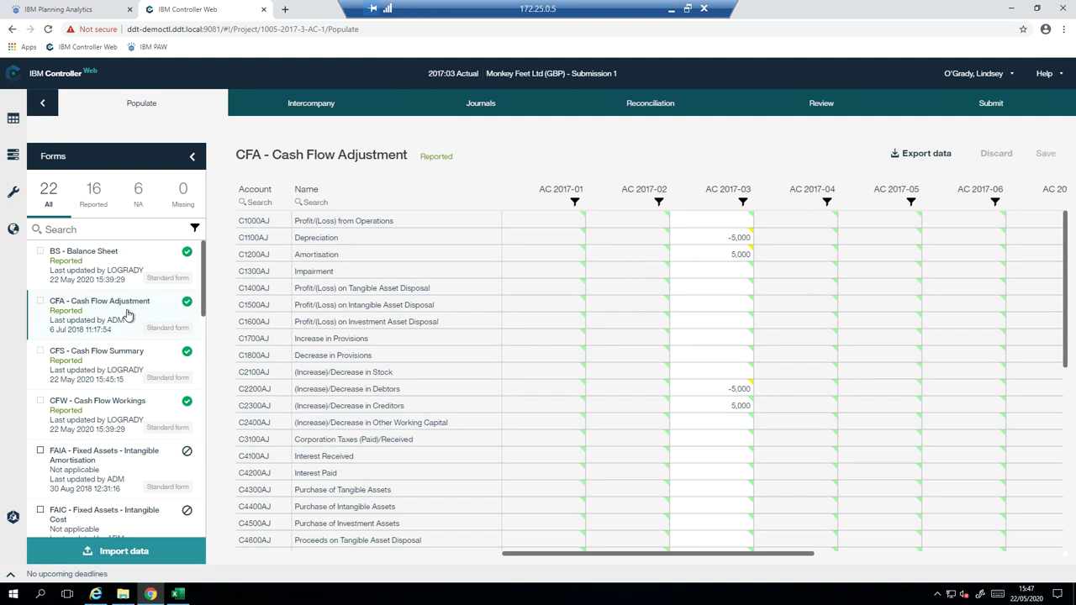
{"action": "left_click", "coordinate": [110, 363]}
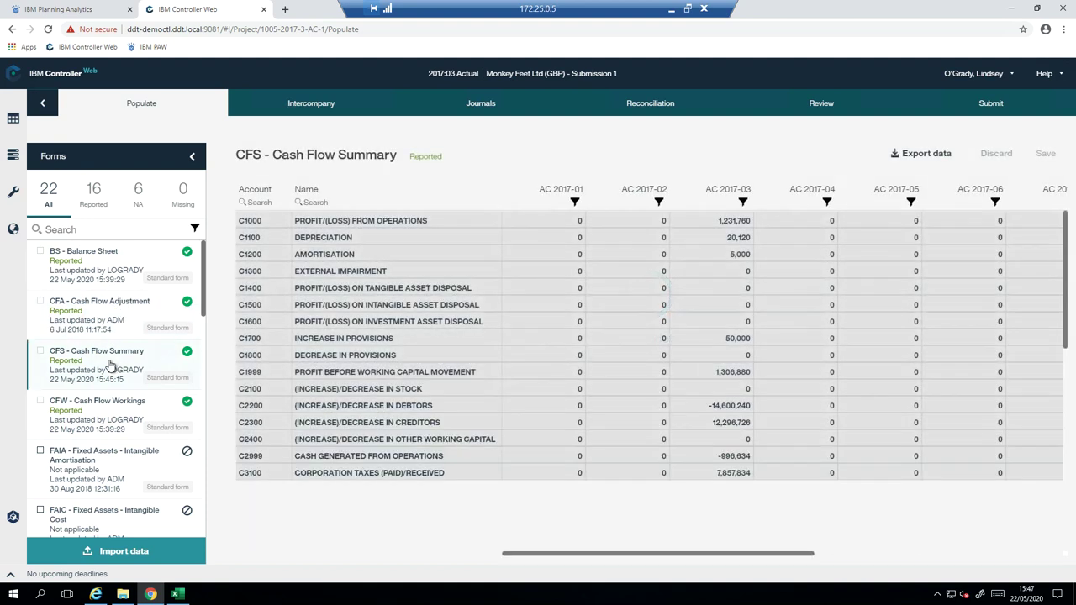
{"action": "scroll", "coordinate": [701, 399], "scroll_direction": "down", "scroll_amount": 8}
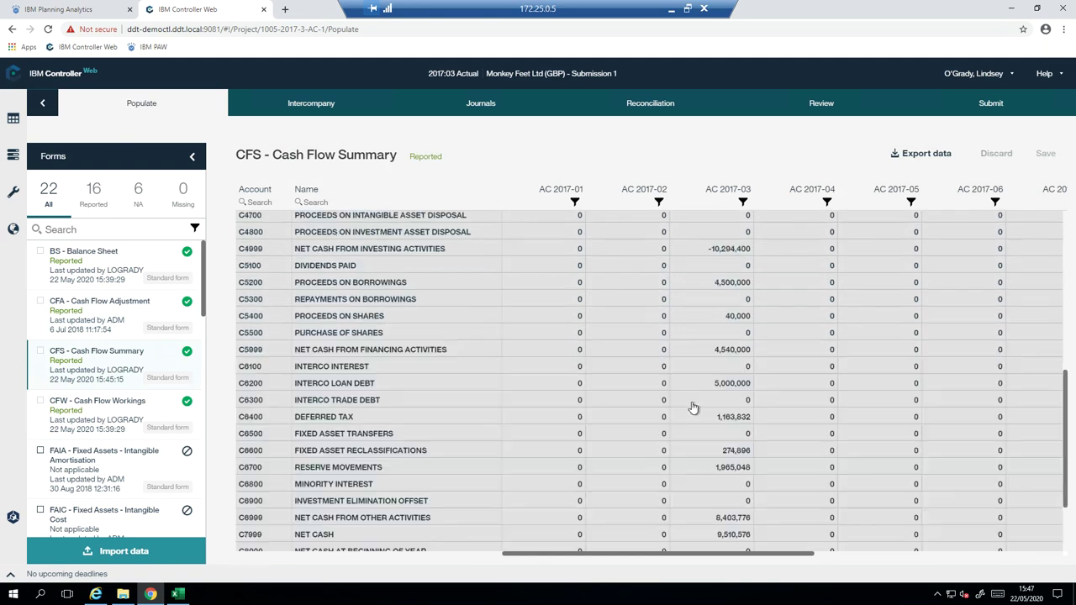
{"action": "scroll", "coordinate": [692, 409], "scroll_direction": "down", "scroll_amount": 3}
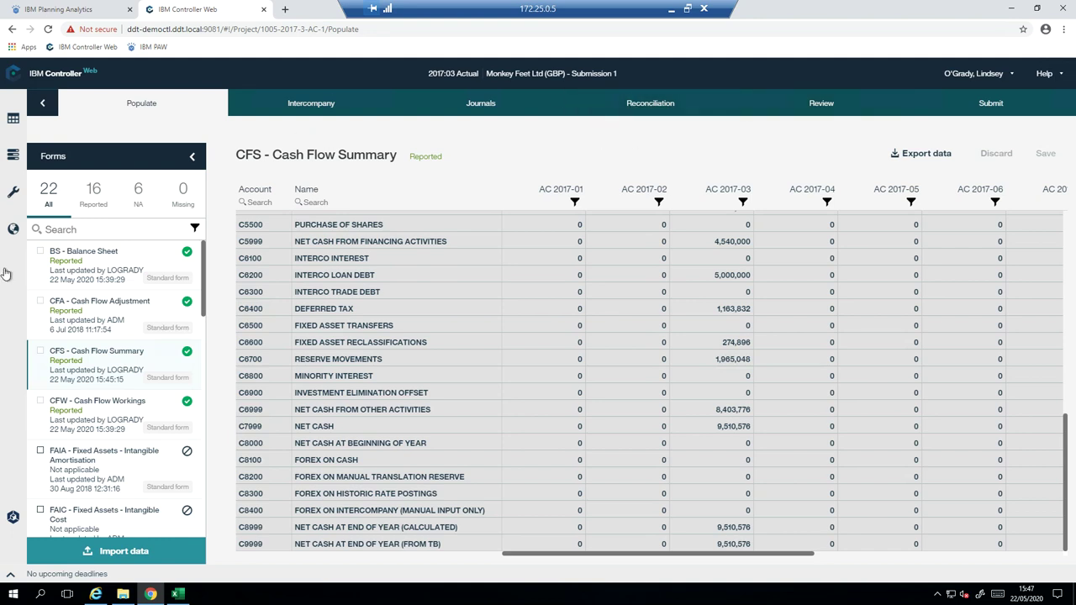
Step: Submit and confirm Monkey Feet Ltd's Submission 1 as Ready and locked, then return to overview
{"action": "left_click", "coordinate": [964, 106]}
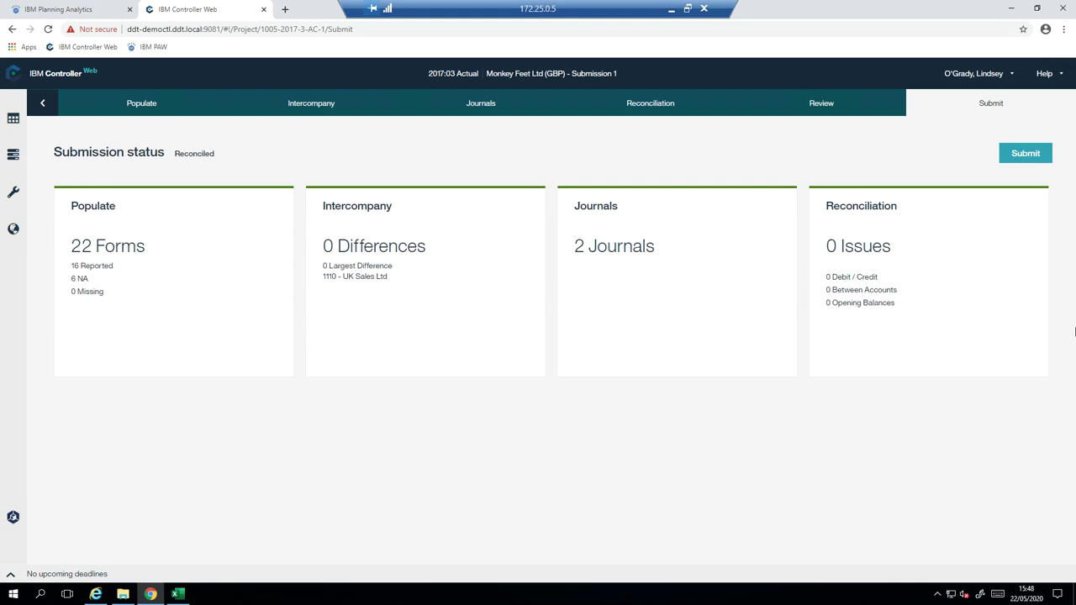
{"action": "left_click", "coordinate": [1021, 156]}
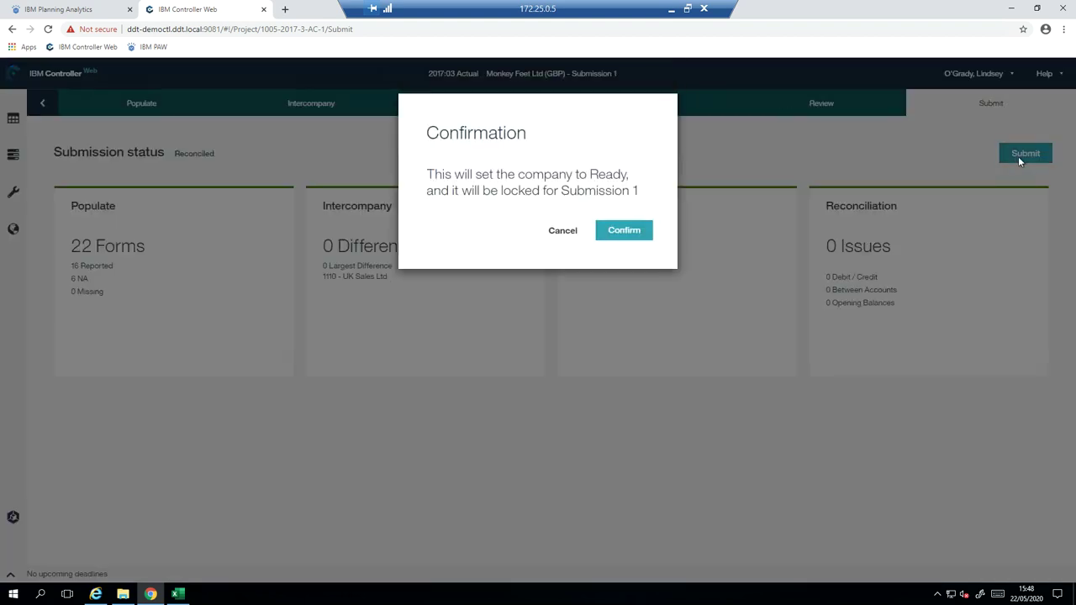
{"action": "left_click", "coordinate": [622, 231]}
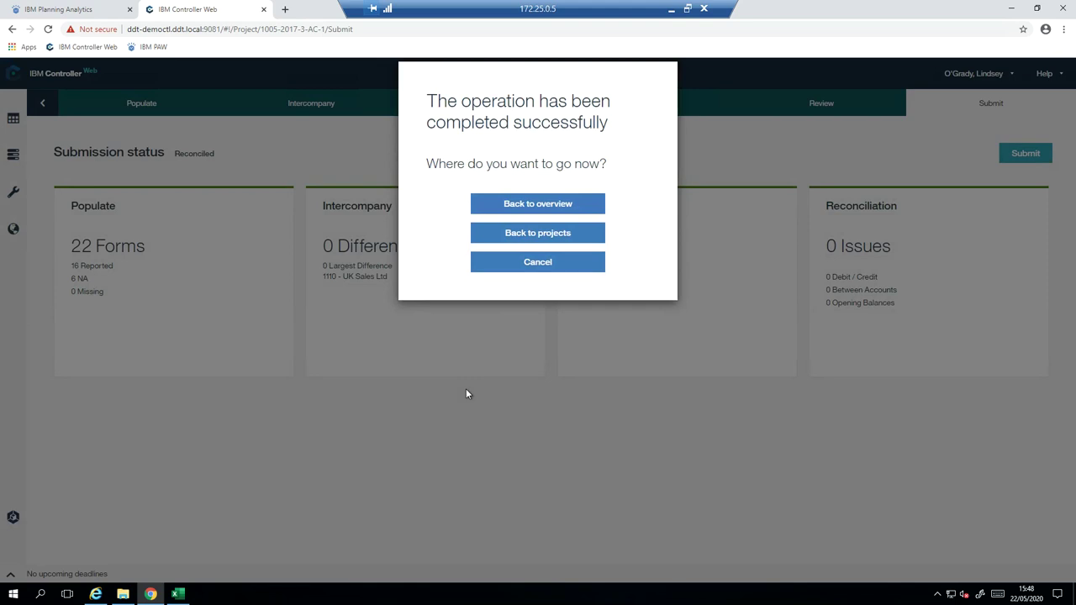
{"action": "left_click", "coordinate": [539, 210]}
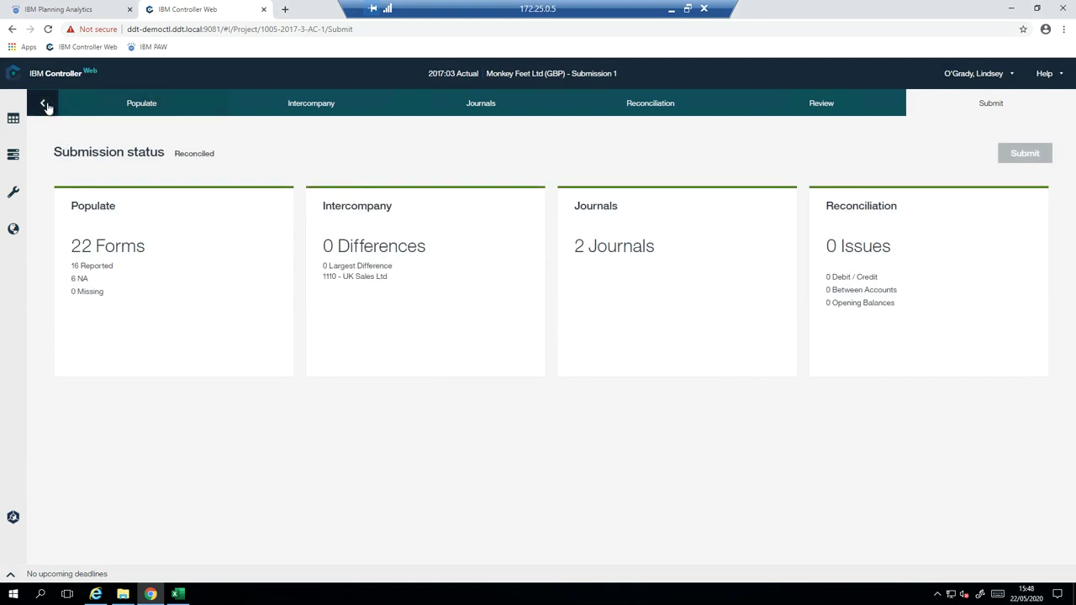
Step: Open the 2017:03 Actual project, check the 1005 row's actions, and show Submission 2 statuses
{"action": "left_click", "coordinate": [13, 117]}
{"action": "left_click", "coordinate": [69, 144]}
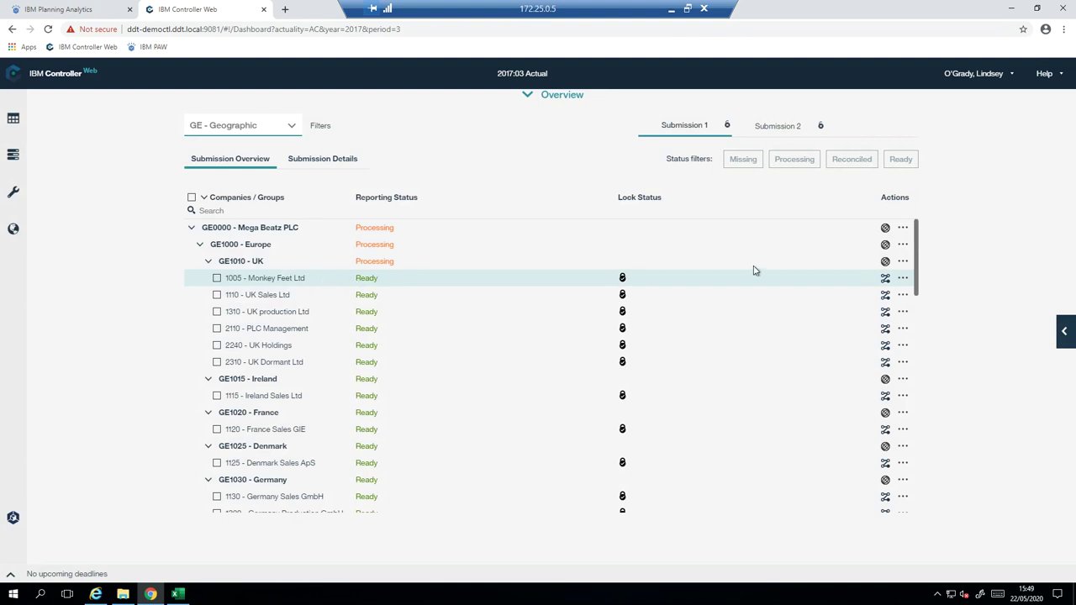
{"action": "left_click", "coordinate": [901, 279]}
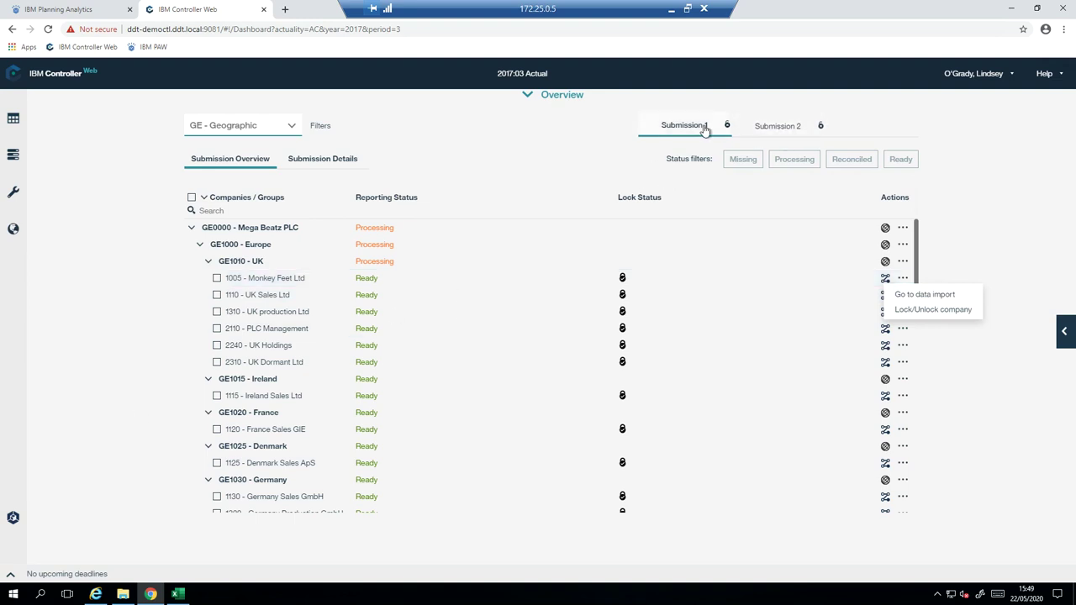
{"action": "left_click", "coordinate": [771, 128]}
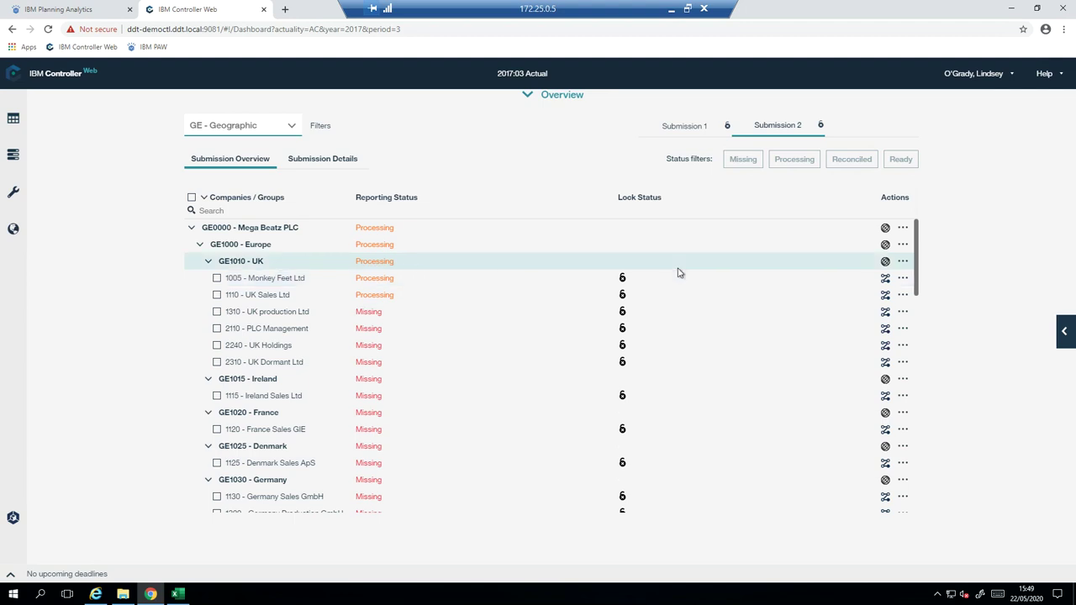
Step: Enter SUP1 aged debtors for 2017-03 (1-30 days 7,000,000; 31-60 days 614,000; 61-90 days 568) and save
{"action": "left_click", "coordinate": [885, 279]}
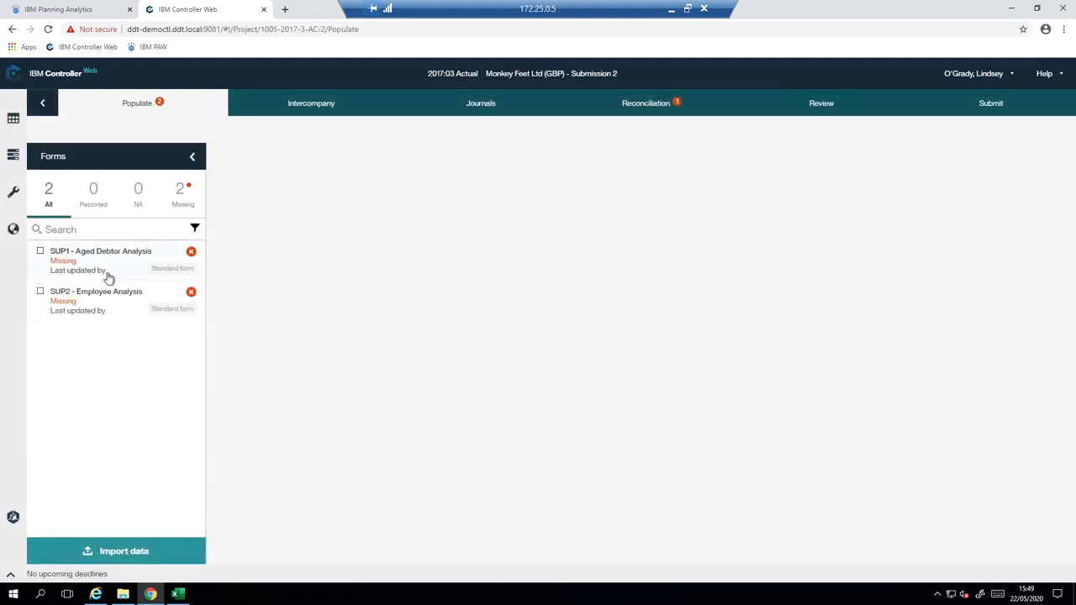
{"action": "left_click", "coordinate": [97, 263]}
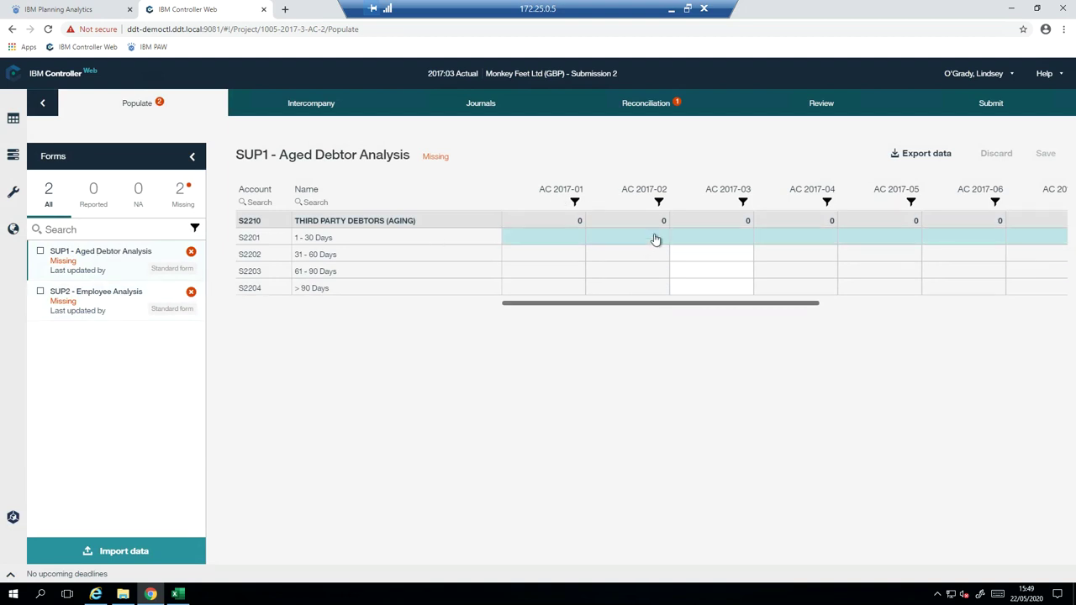
{"action": "left_click", "coordinate": [709, 238]}
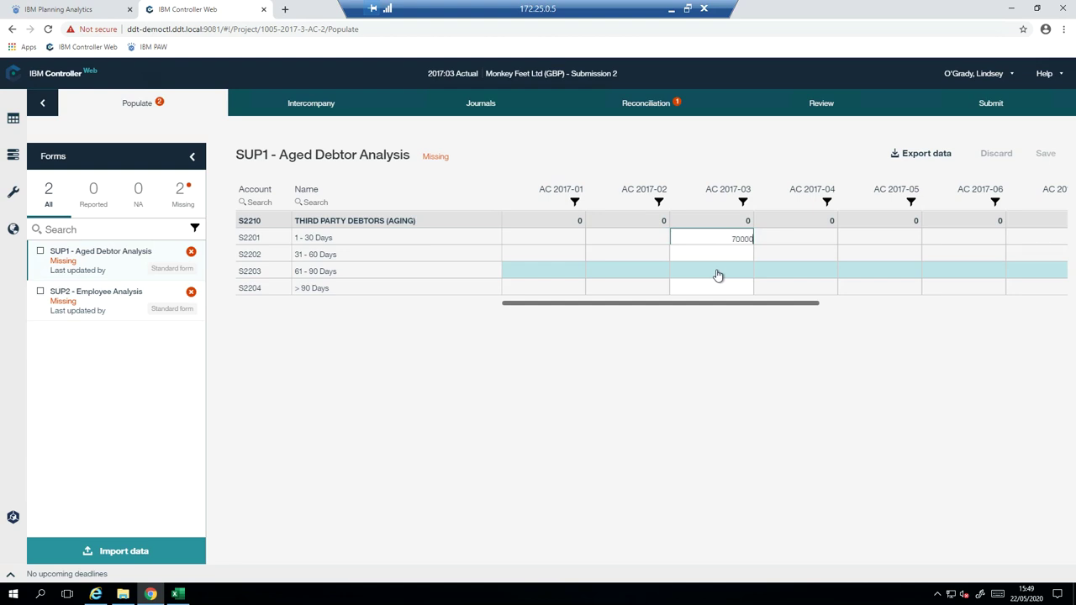
{"action": "key", "text": "Return"}
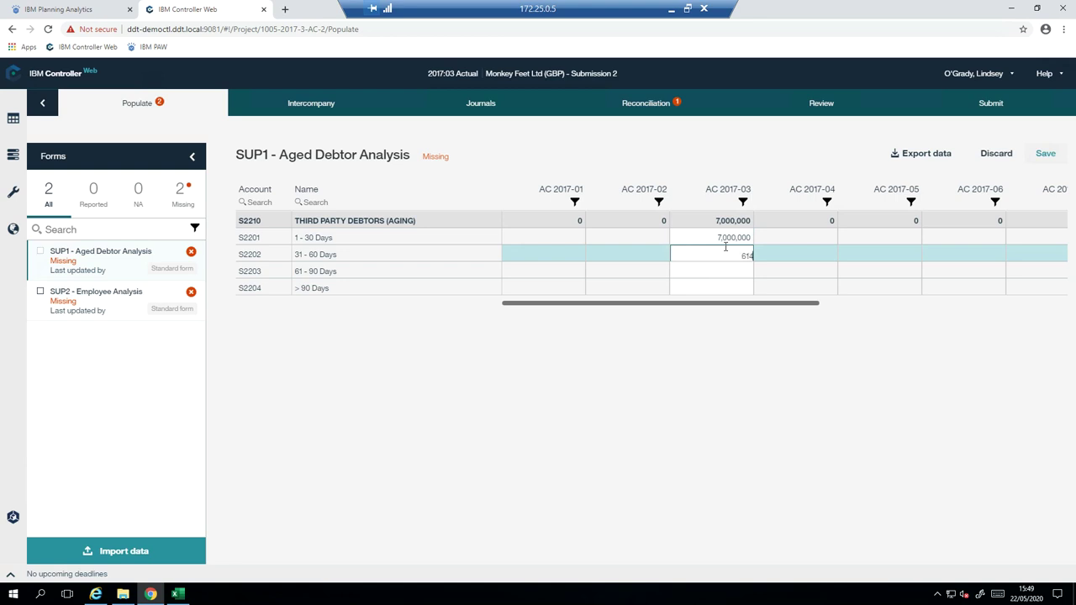
{"action": "key", "text": "Return"}
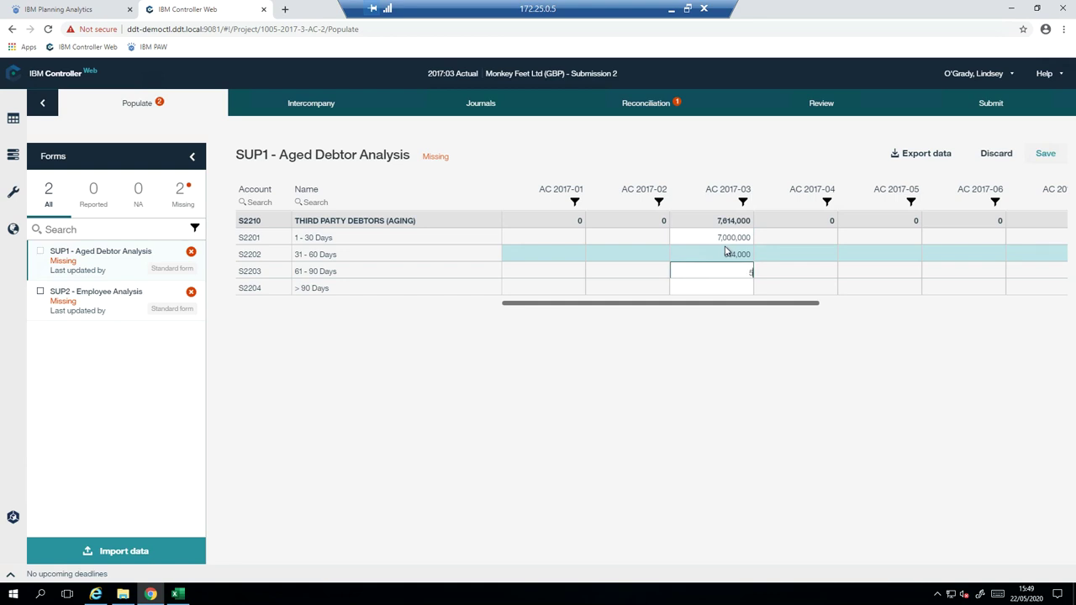
{"action": "key", "text": "Return"}
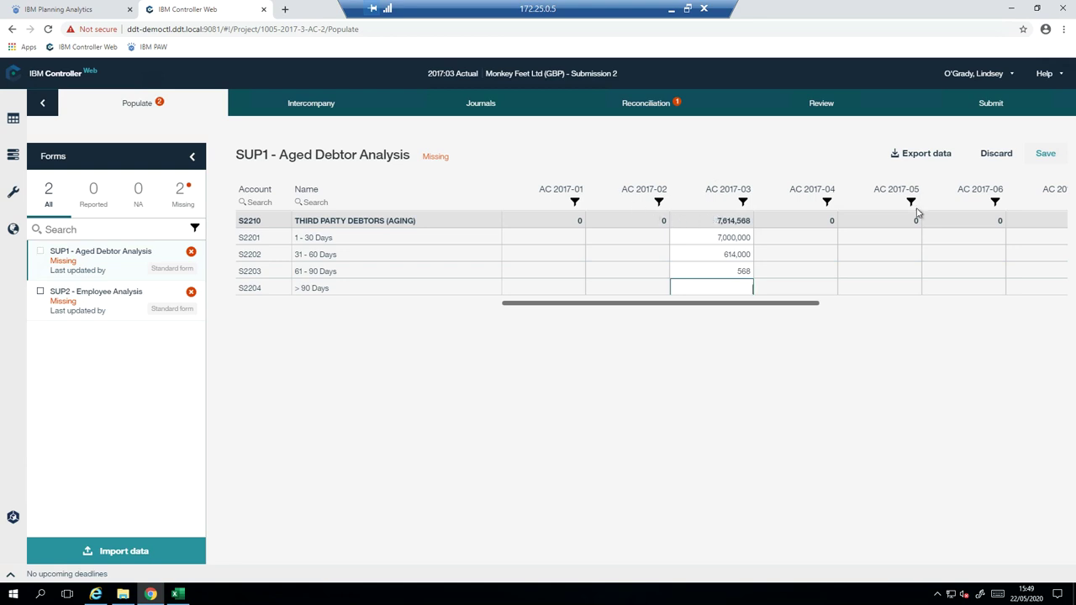
{"action": "left_click", "coordinate": [1042, 154]}
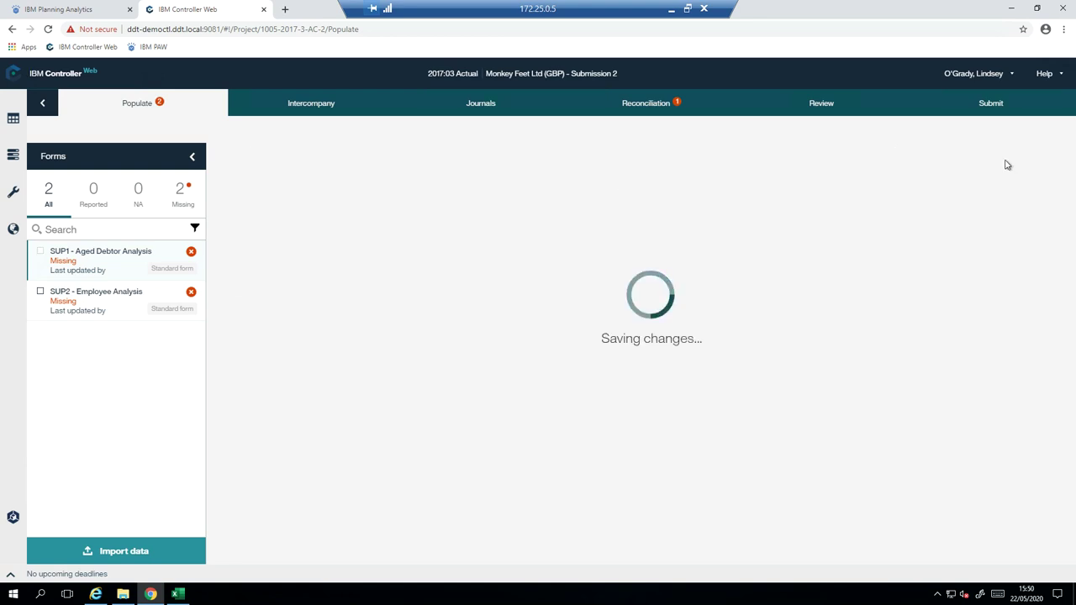
Step: Enter SUP2 employee figures (200 FTE, 5 starters, 4 leavers) and save them as reported
{"action": "left_click", "coordinate": [149, 308]}
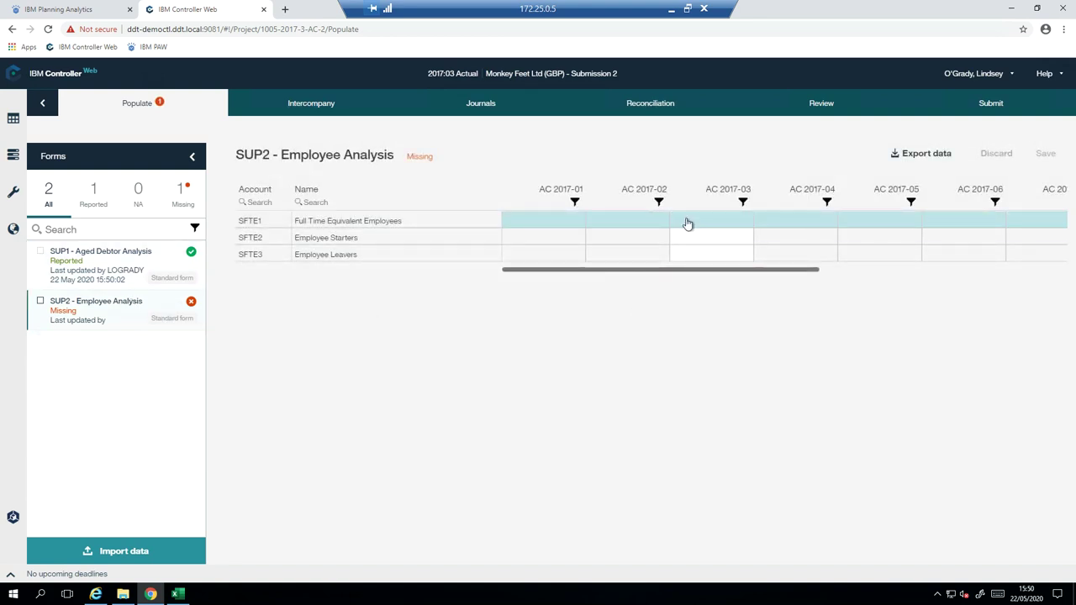
{"action": "left_click", "coordinate": [689, 224]}
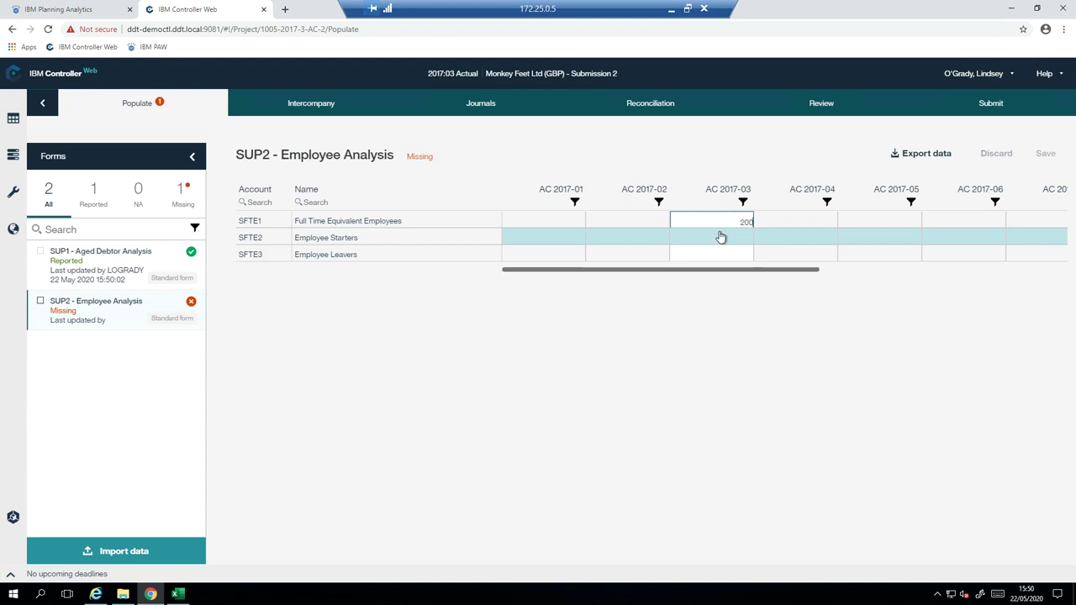
{"action": "left_click", "coordinate": [721, 237]}
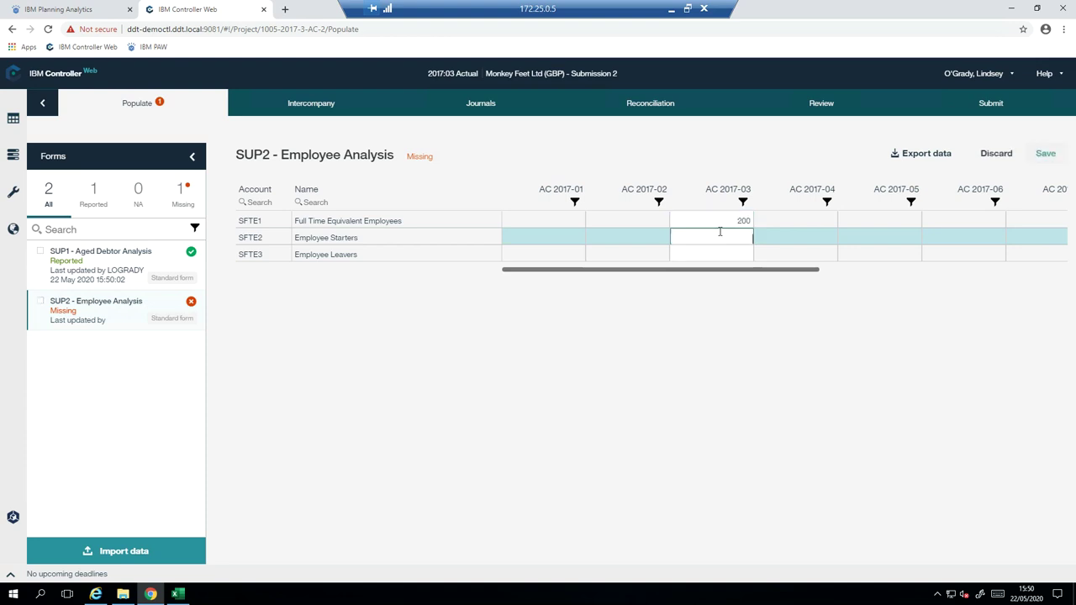
{"action": "type", "text": "5"}
{"action": "key", "text": "Return"}
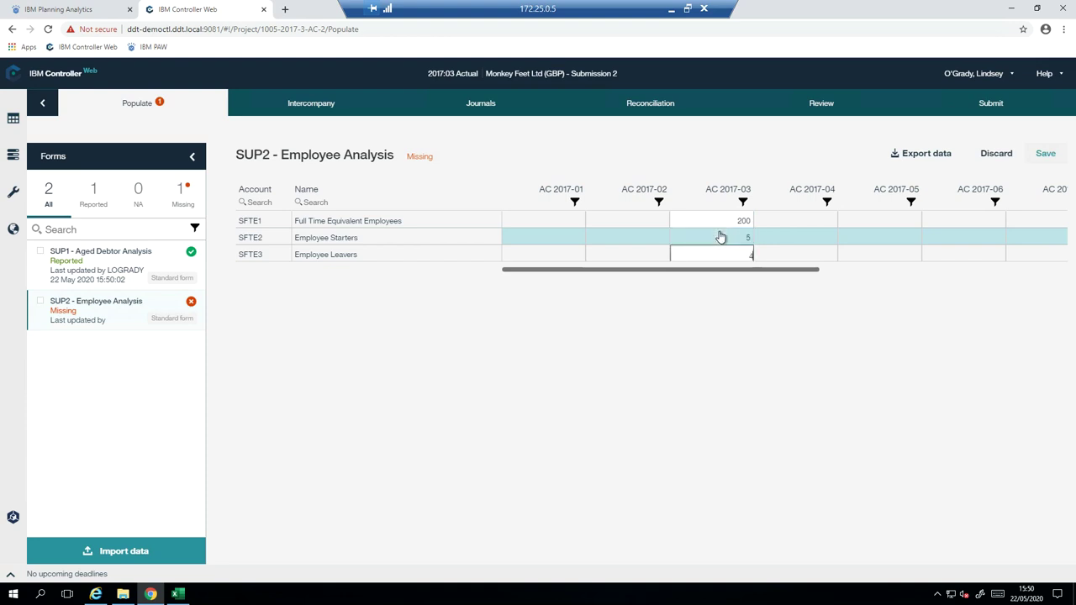
{"action": "type", "text": "4"}
{"action": "key", "text": "Return"}
{"action": "left_click", "coordinate": [1046, 153]}
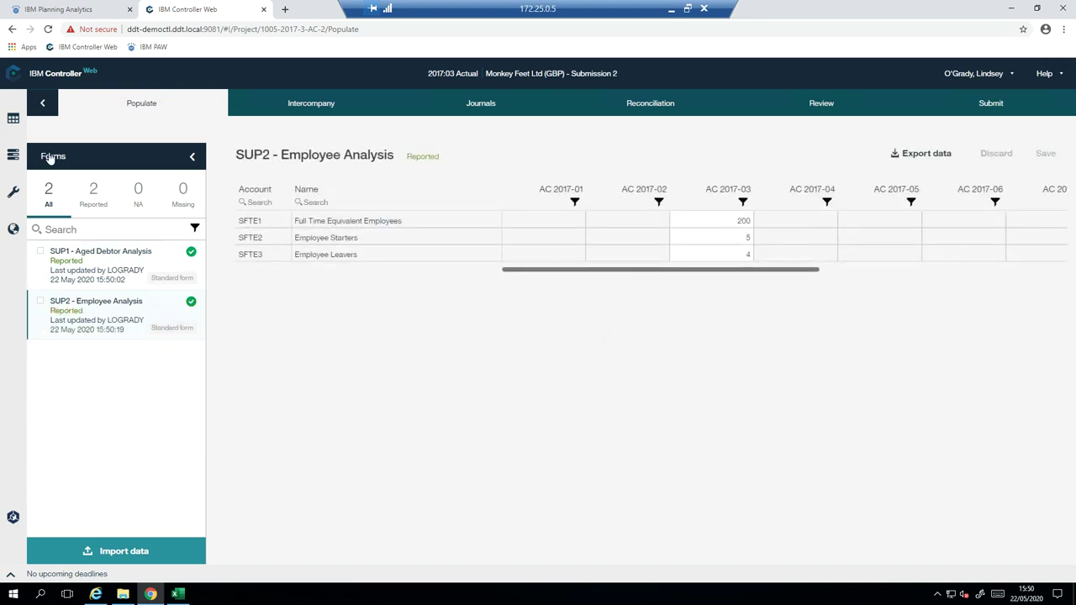
Step: Go back to the 2017:03 Actual overview from the projects list
{"action": "left_click", "coordinate": [13, 119]}
{"action": "left_click", "coordinate": [71, 141]}
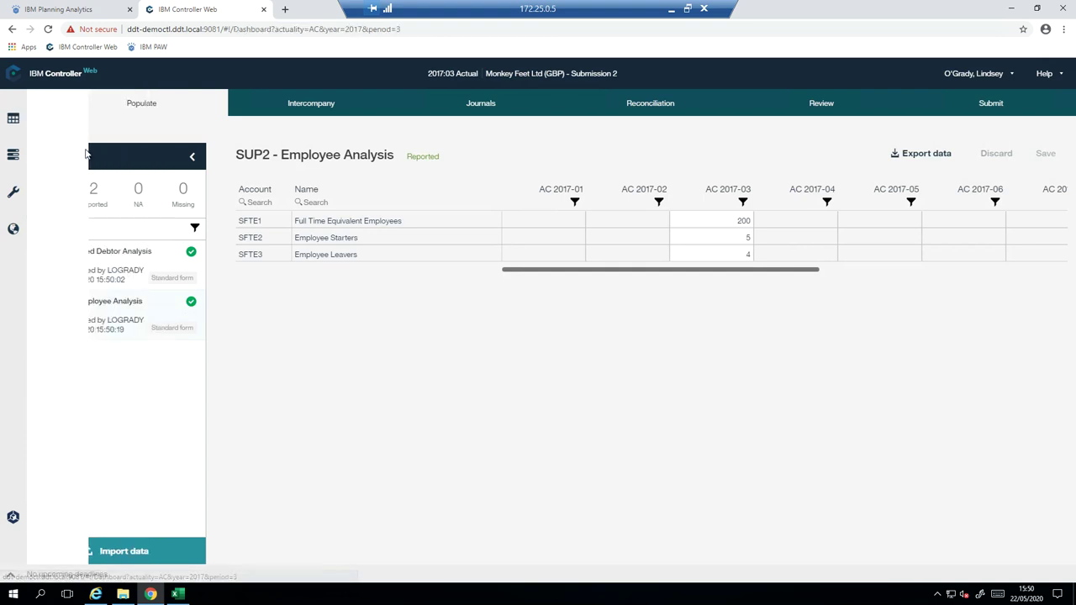